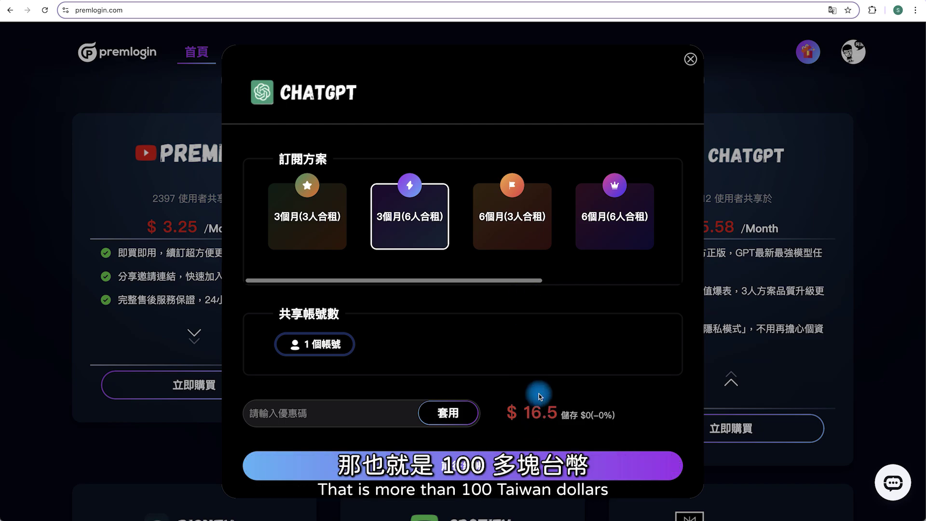
Close the ChatGPT subscription plan dialog and return to the service highlights above the product list.
{"action": "left_click", "coordinate": [691, 59]}
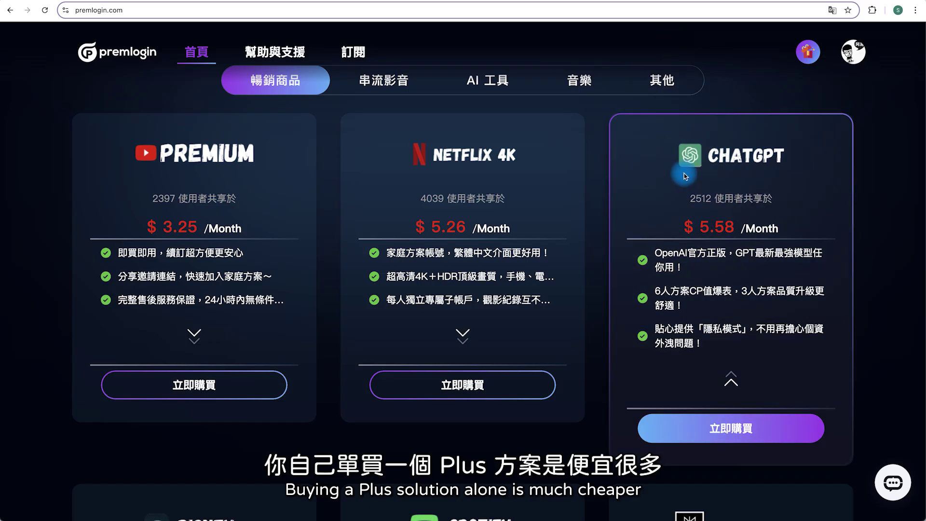
{"action": "scroll", "coordinate": [699, 147], "scroll_direction": "up", "scroll_amount": 6}
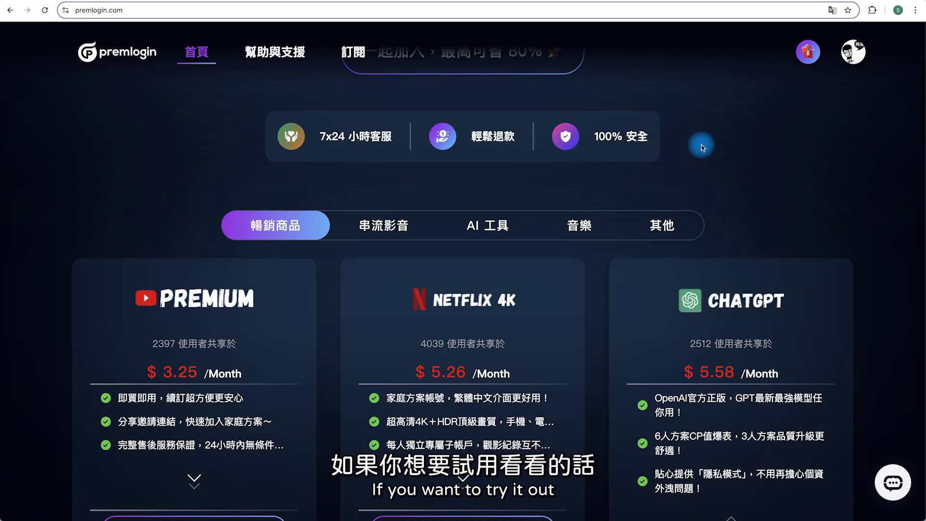
{"action": "scroll", "coordinate": [704, 140], "scroll_direction": "up", "scroll_amount": 2}
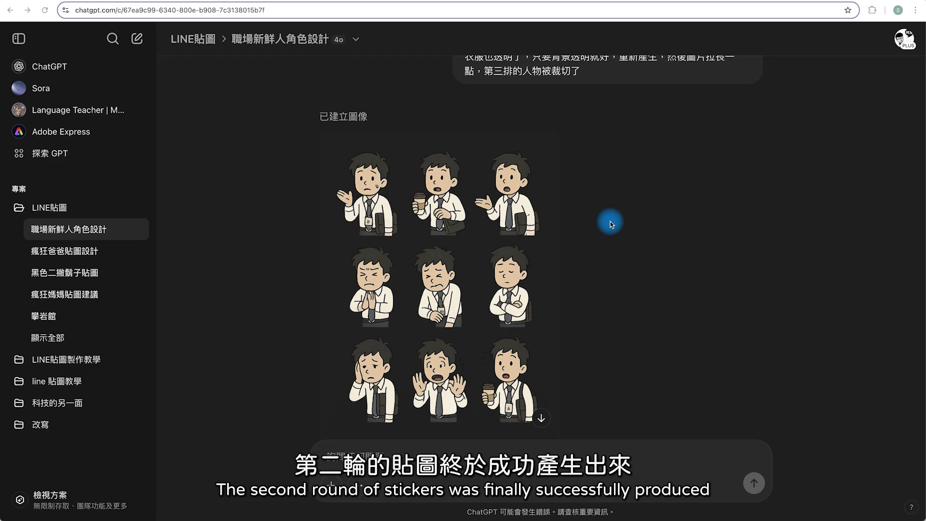
Review the regenerated nine-character sticker image in the ChatGPT conversation and download it.
{"action": "scroll", "coordinate": [566, 245], "scroll_direction": "down", "scroll_amount": 2}
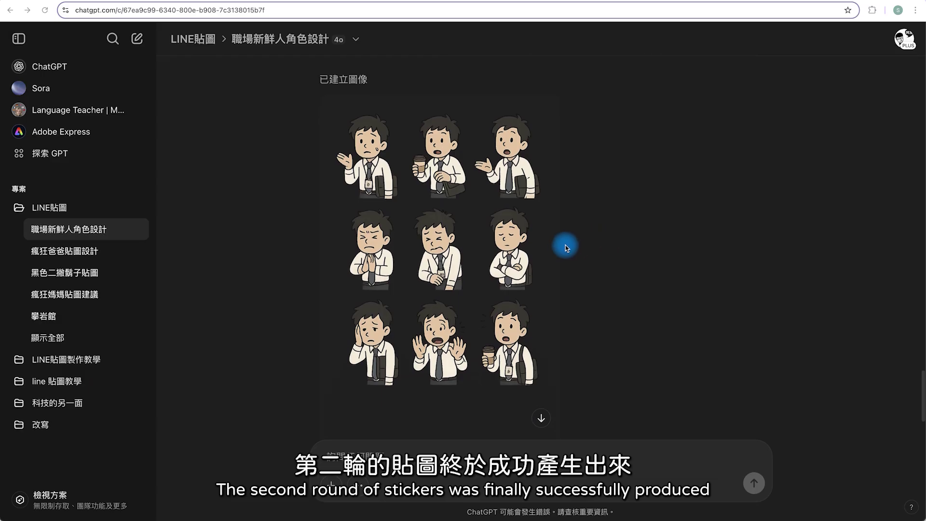
{"action": "scroll", "coordinate": [610, 254], "scroll_direction": "down", "scroll_amount": 3}
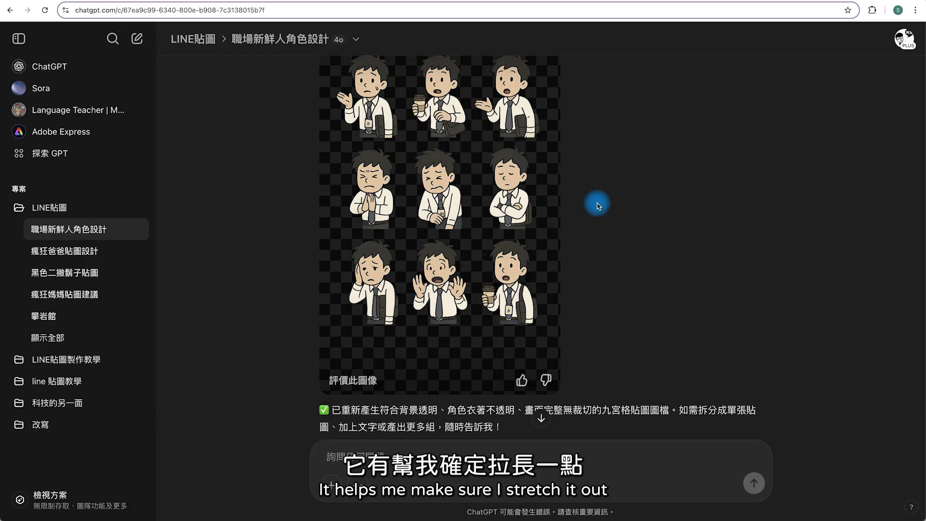
{"action": "scroll", "coordinate": [694, 311], "scroll_direction": "up", "scroll_amount": 2}
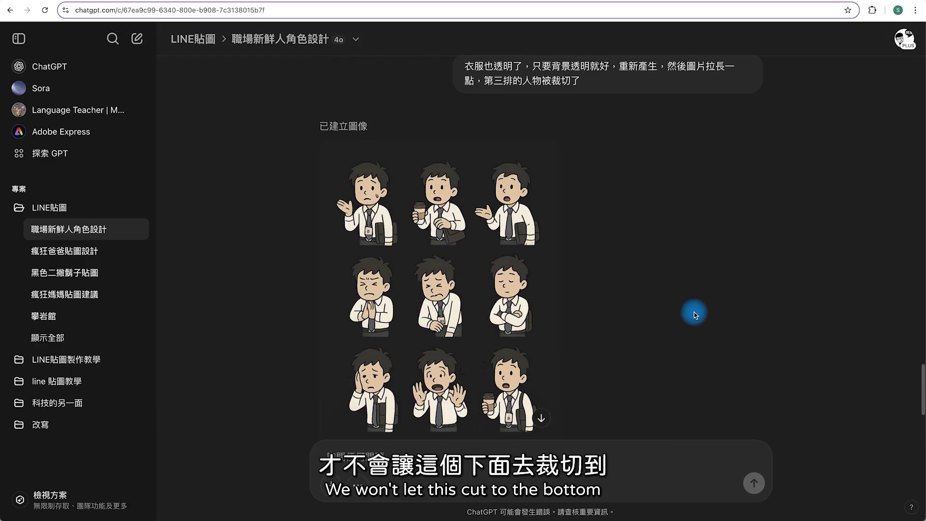
{"action": "scroll", "coordinate": [616, 292], "scroll_direction": "down", "scroll_amount": 1}
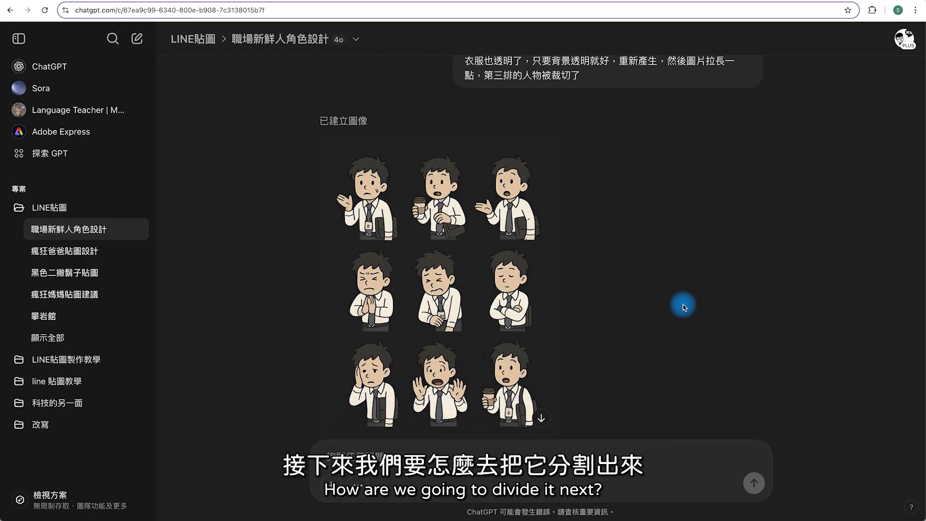
{"action": "scroll", "coordinate": [603, 297], "scroll_direction": "down", "scroll_amount": 1}
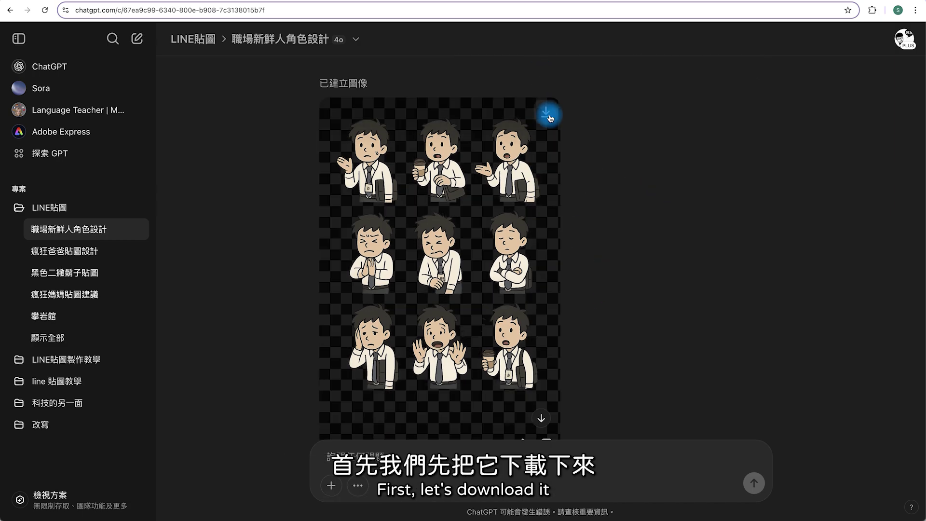
{"action": "left_click", "coordinate": [549, 118]}
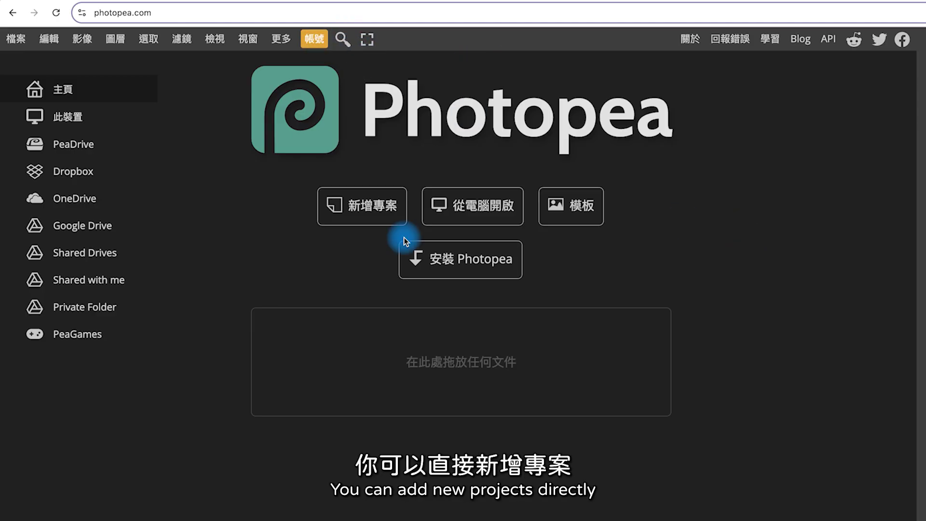
In Photopea, create a new project 370 px wide and 320 px high with a transparent background.
{"action": "left_click", "coordinate": [347, 208]}
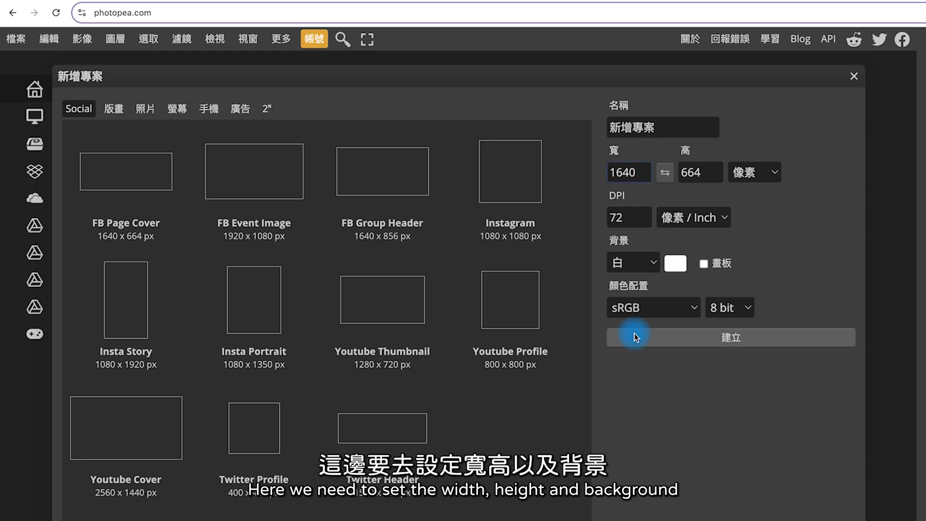
{"action": "left_click", "coordinate": [636, 173]}
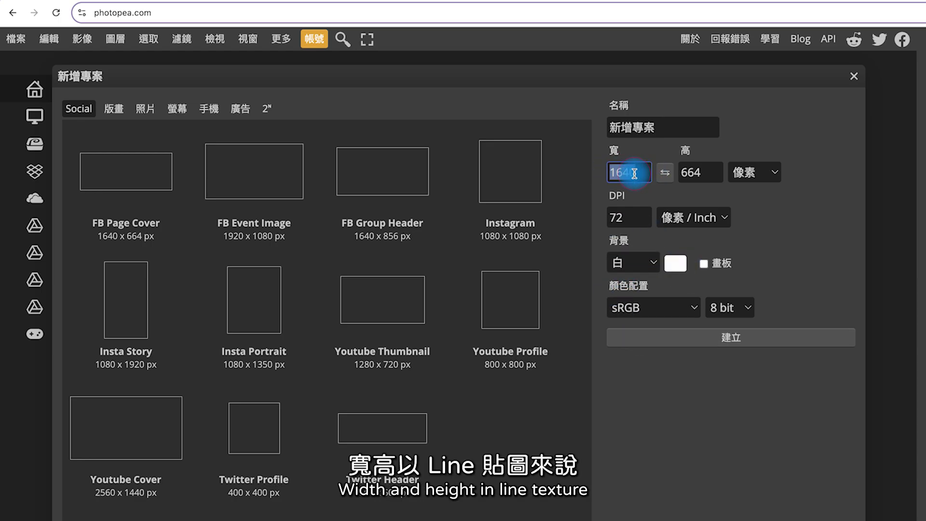
{"action": "type", "text": "370"}
{"action": "left_click", "coordinate": [704, 173]}
{"action": "double_click", "coordinate": [704, 173]}
{"action": "type", "text": "320"}
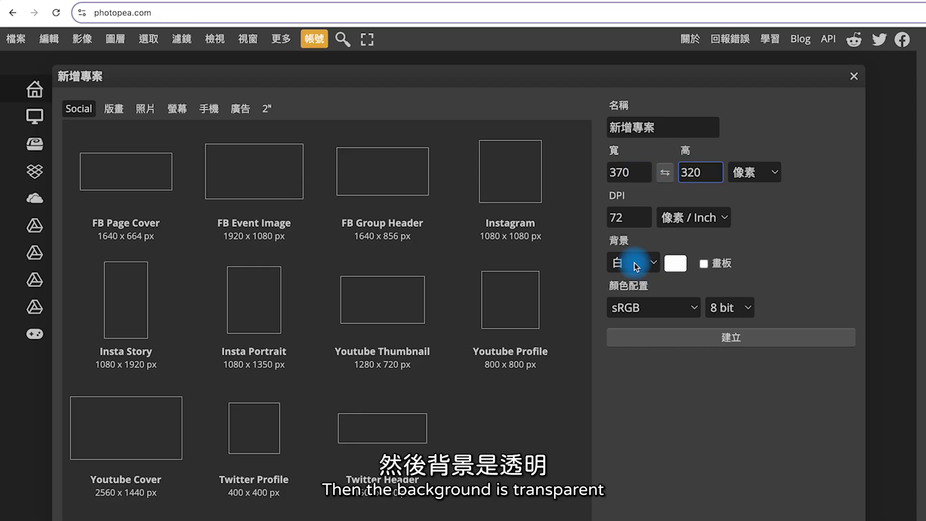
{"action": "left_click", "coordinate": [635, 266]}
{"action": "left_click", "coordinate": [627, 298]}
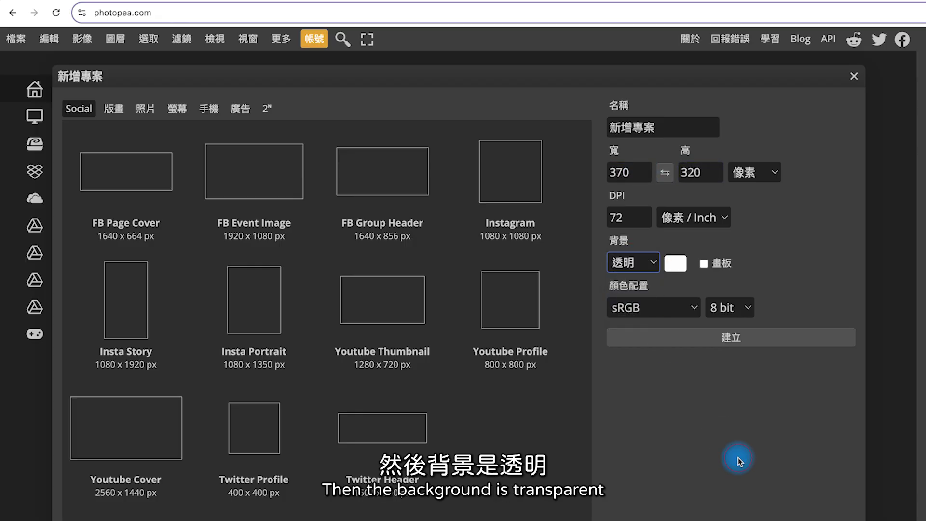
{"action": "left_click", "coordinate": [722, 340]}
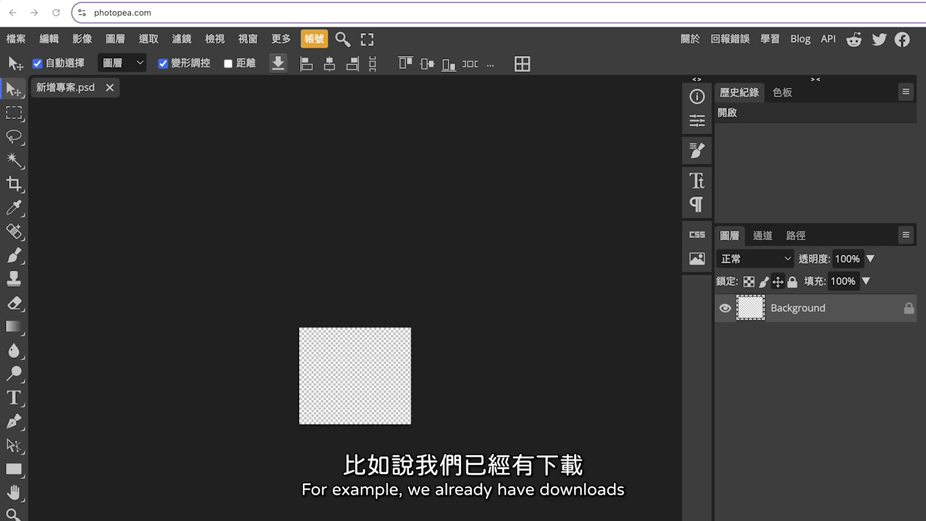
Open the downloaded sticker image as a separate document and marquee-select the first character in the top row.
{"action": "left_click_drag", "start_coordinate": [482, 19], "coordinate": [298, 85]}
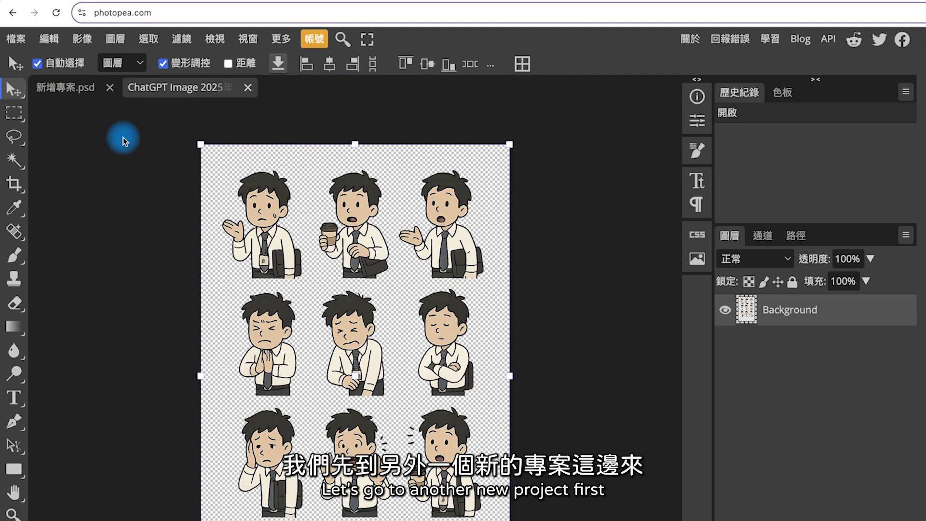
{"action": "left_click", "coordinate": [19, 116]}
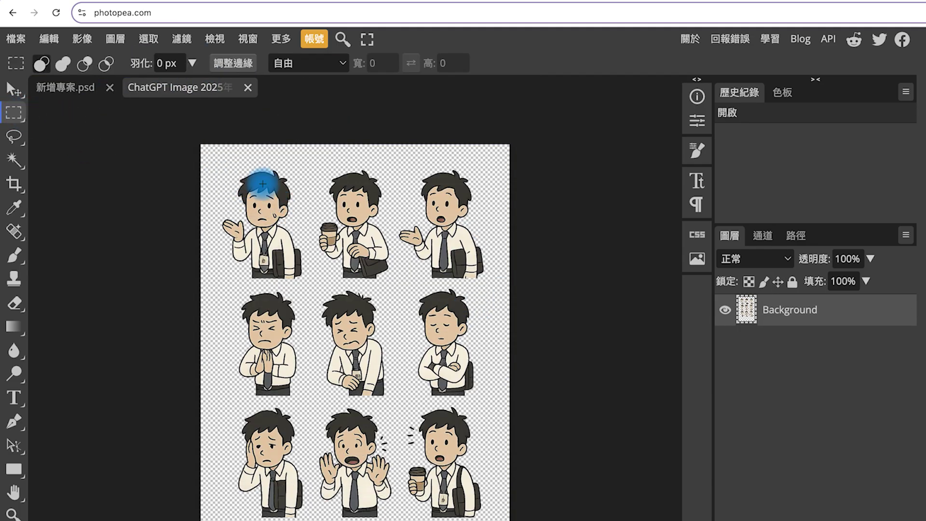
{"action": "left_click_drag", "start_coordinate": [306, 283], "coordinate": [219, 163]}
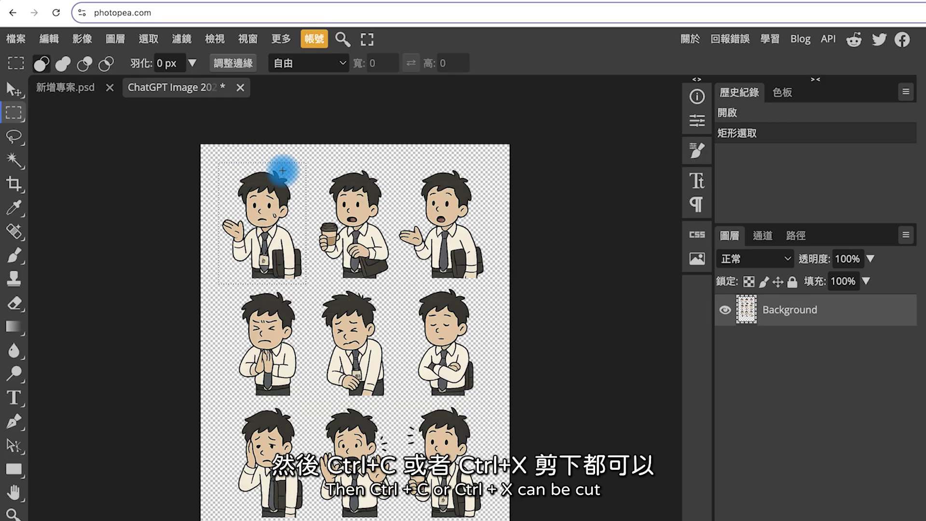
Unlock the Background layer of 新增專案.psd and paste the copied character into it.
{"action": "left_click", "coordinate": [75, 91]}
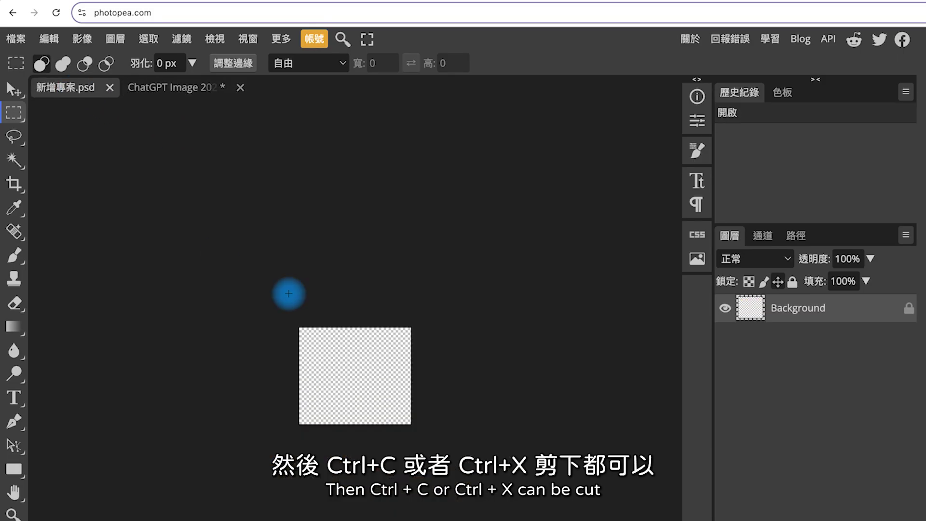
{"action": "left_click", "coordinate": [907, 309]}
{"action": "key", "text": "ctrl+v"}
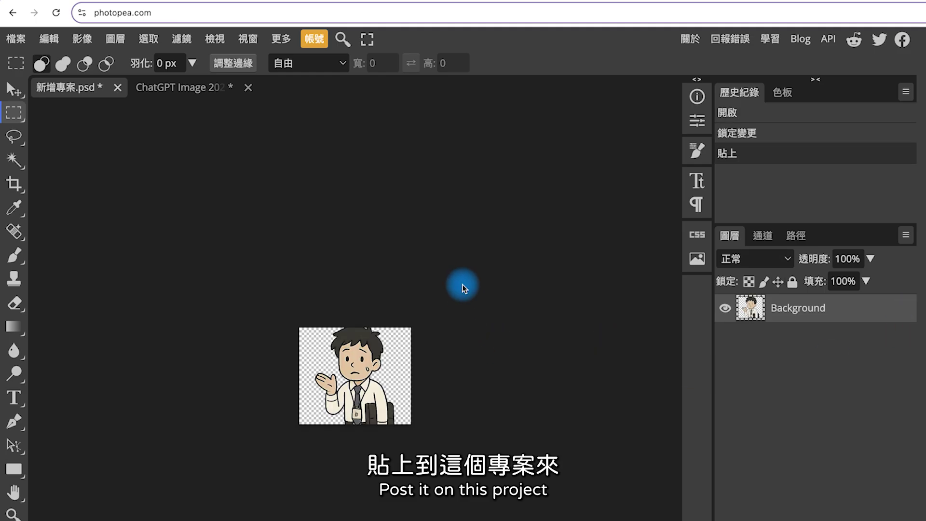
Scale the pasted character to about 81%, move it toward the canvas's right side and apply the transform.
{"action": "key", "text": "v"}
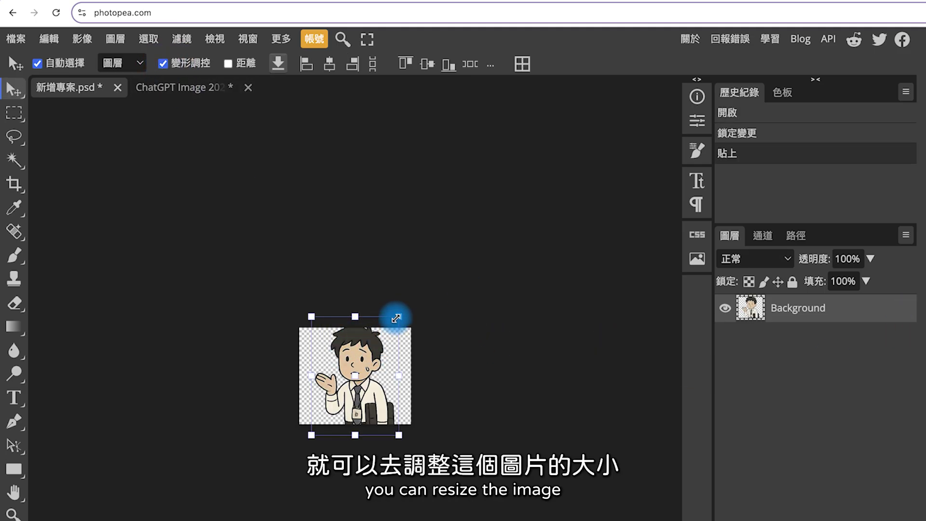
{"action": "left_click_drag", "start_coordinate": [399, 316], "coordinate": [382, 338]}
{"action": "left_click_drag", "start_coordinate": [348, 373], "coordinate": [368, 362]}
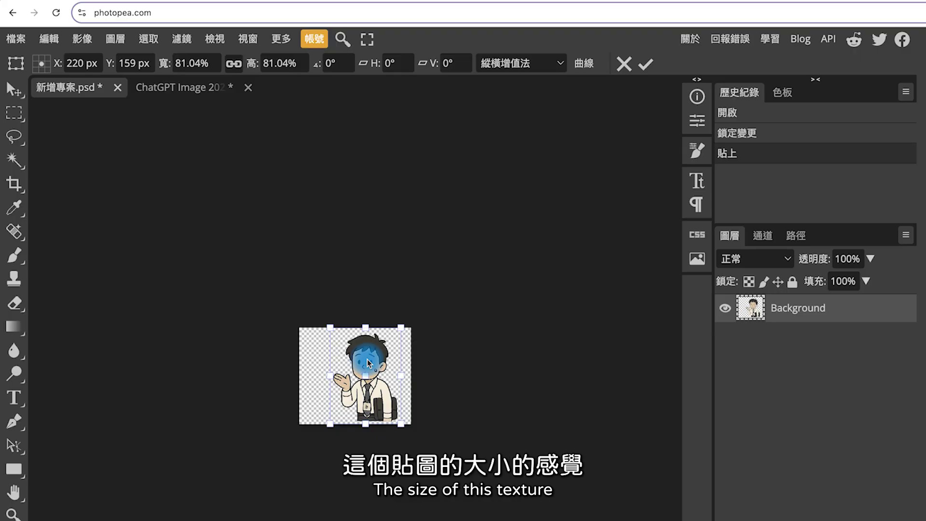
{"action": "left_click_drag", "start_coordinate": [413, 321], "coordinate": [419, 321]}
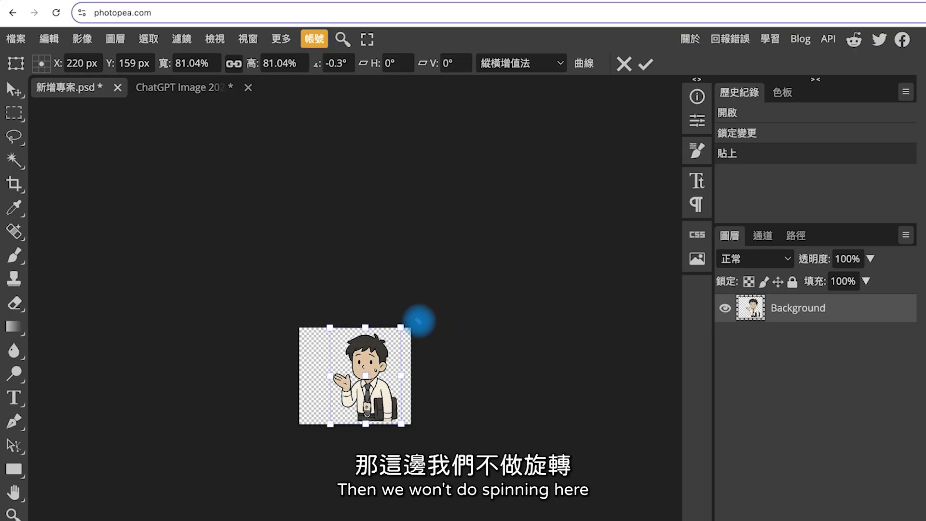
{"action": "key", "text": "Return"}
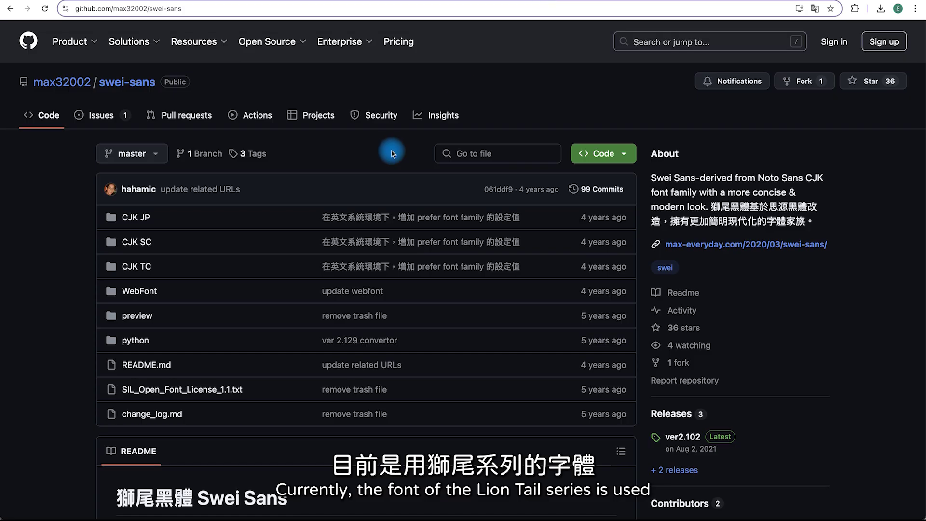
On the swei-sans GitHub page, find 獅尾飛鏢黑體 Swei Dart Sans in the font family list and open its linked page.
{"action": "scroll", "coordinate": [391, 154], "scroll_direction": "down", "scroll_amount": 10}
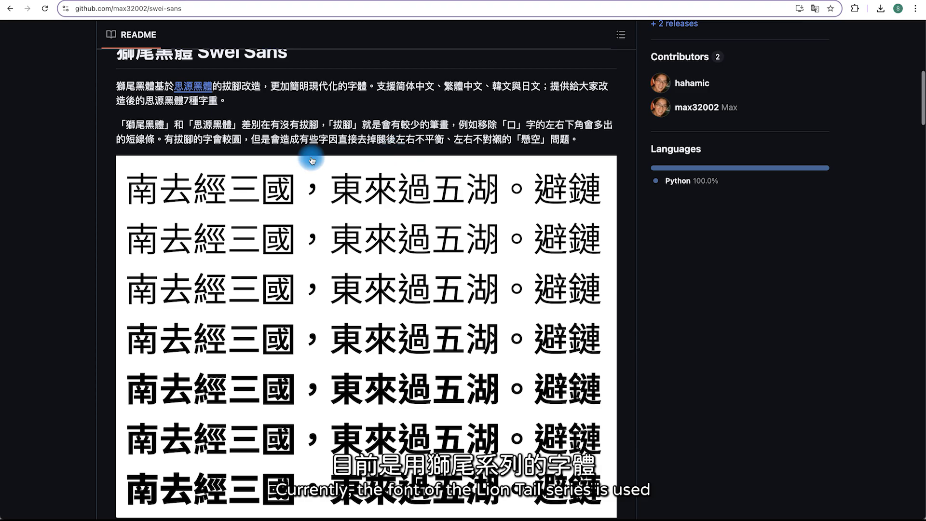
{"action": "scroll", "coordinate": [366, 154], "scroll_direction": "up", "scroll_amount": 2}
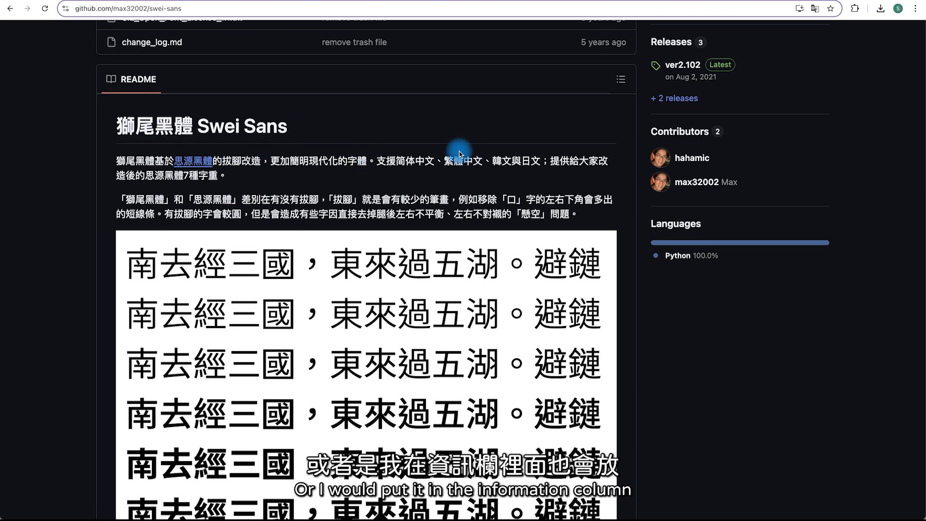
{"action": "scroll", "coordinate": [454, 154], "scroll_direction": "down", "scroll_amount": 20}
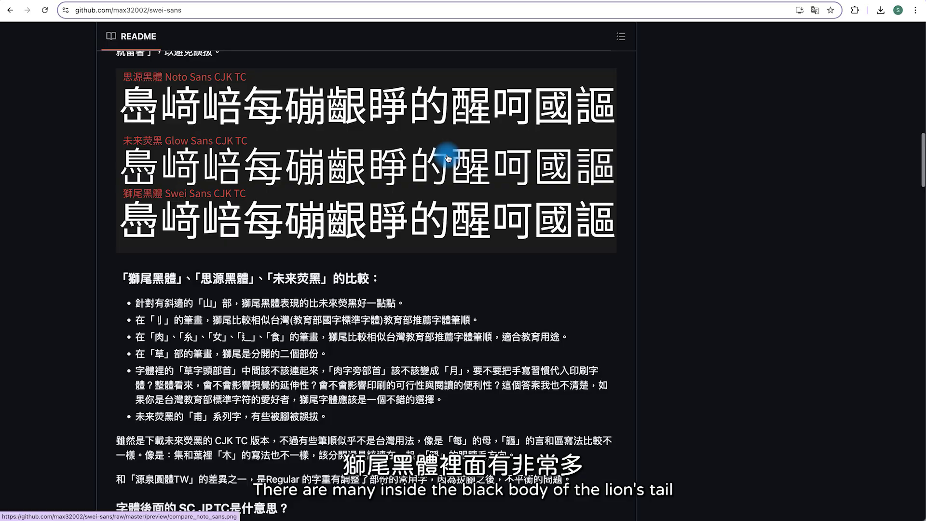
{"action": "scroll", "coordinate": [448, 154], "scroll_direction": "down", "scroll_amount": 20}
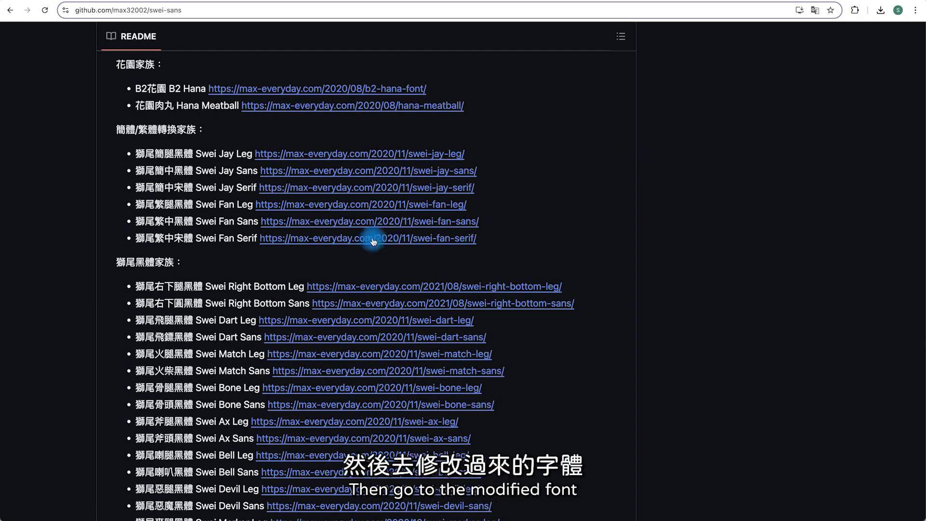
{"action": "scroll", "coordinate": [377, 232], "scroll_direction": "down", "scroll_amount": 3}
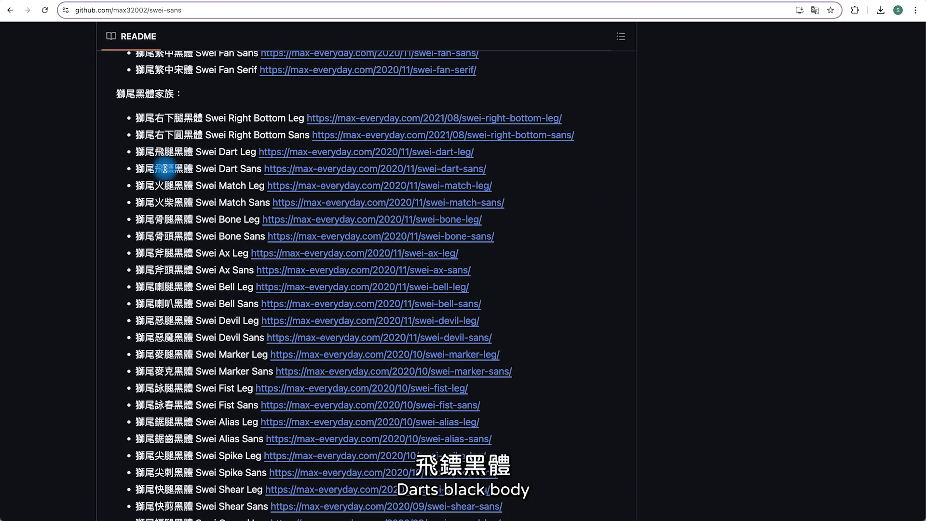
{"action": "left_click_drag", "start_coordinate": [130, 169], "coordinate": [204, 169]}
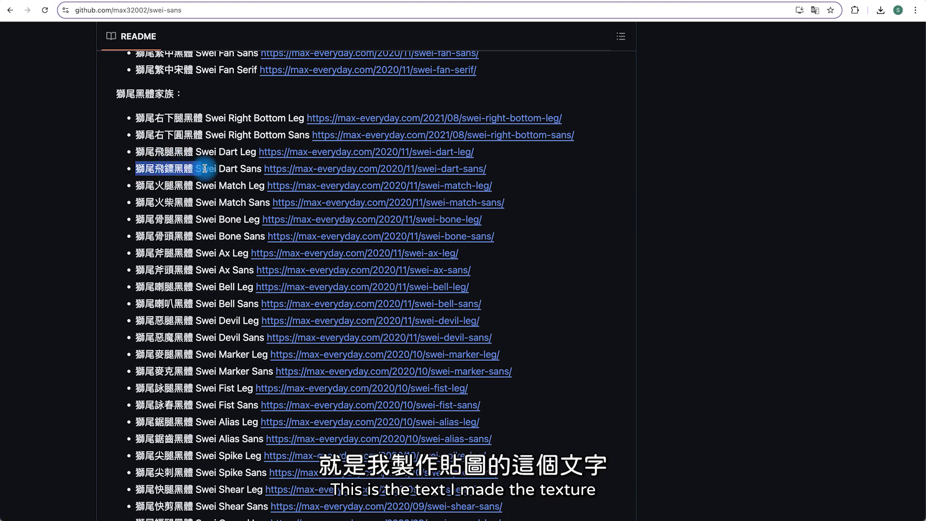
{"action": "left_click", "coordinate": [330, 173]}
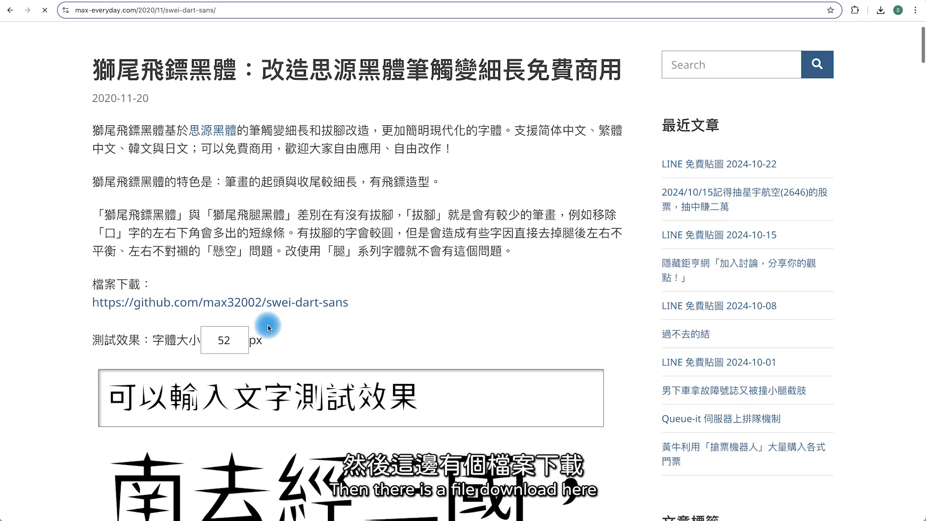
Open the swei-dart-sans GitHub repository from the font page and download it as a ZIP.
{"action": "left_click", "coordinate": [240, 302]}
{"action": "left_click", "coordinate": [612, 155]}
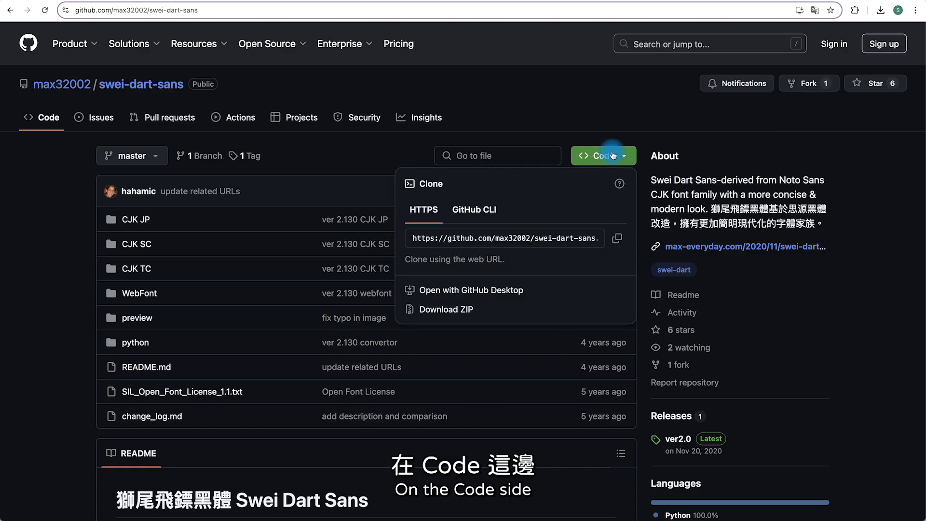
{"action": "left_click", "coordinate": [447, 311]}
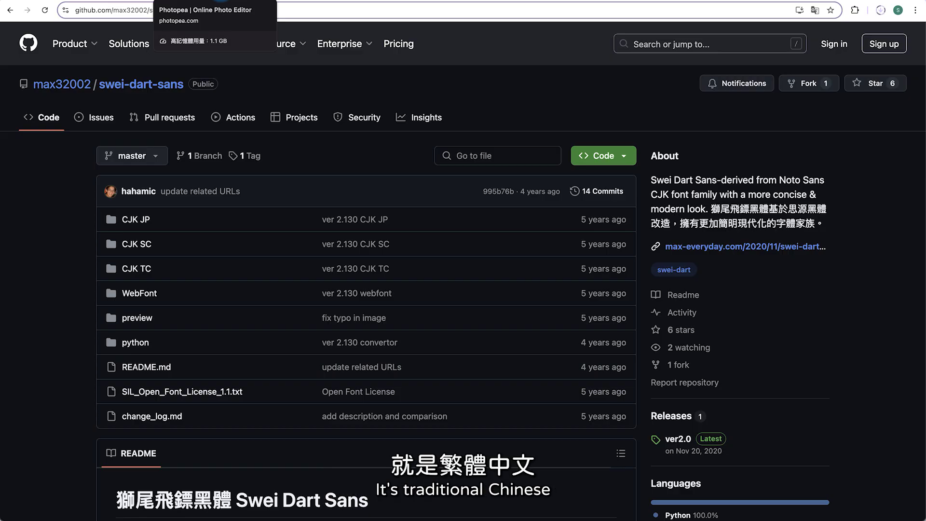
Load all seven Swei Dart Sans TTF weights from the CJK TC folder into Photopea and allow them to load next time.
{"action": "left_click", "coordinate": [220, 1]}
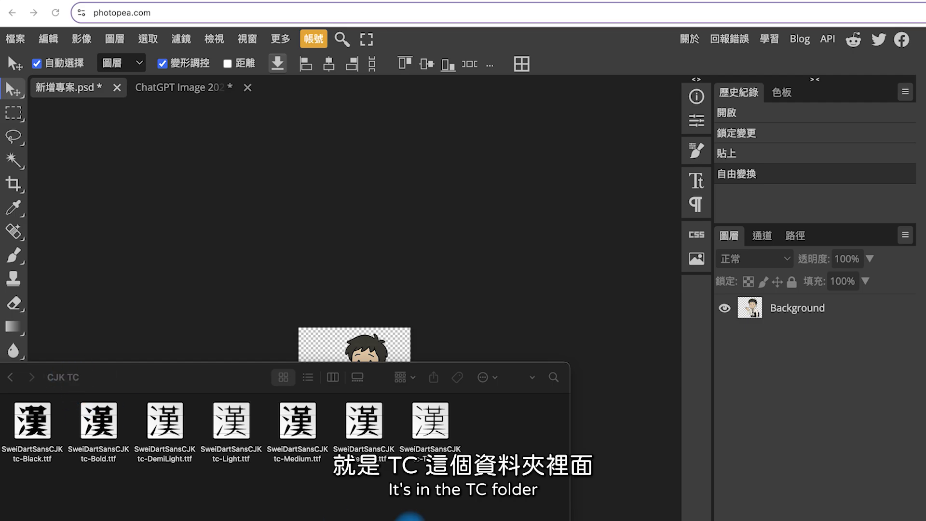
{"action": "left_click_drag", "start_coordinate": [492, 494], "coordinate": [16, 393]}
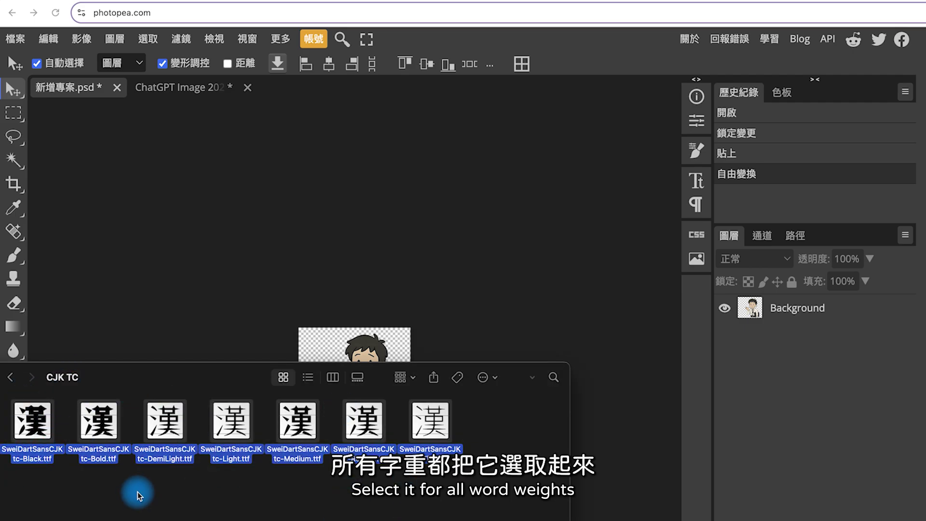
{"action": "left_click_drag", "start_coordinate": [16, 434], "coordinate": [250, 222]}
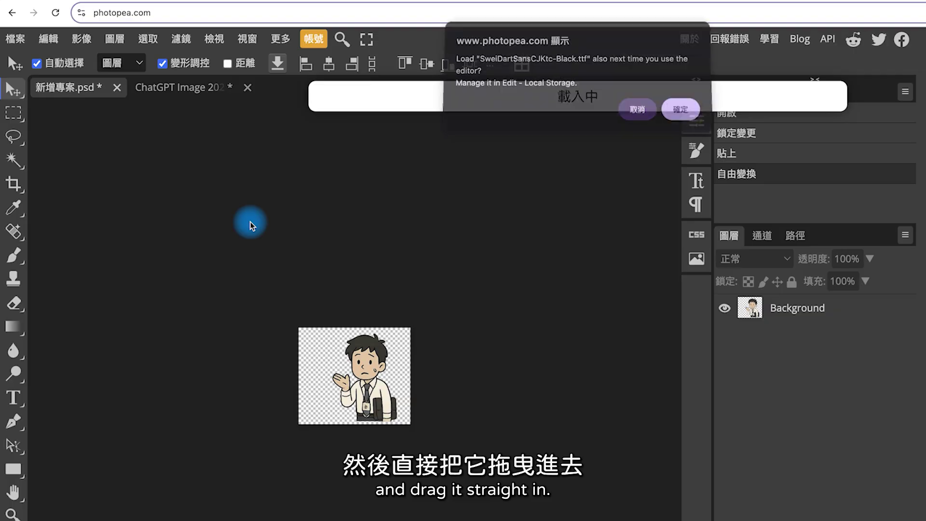
{"action": "left_click", "coordinate": [681, 114]}
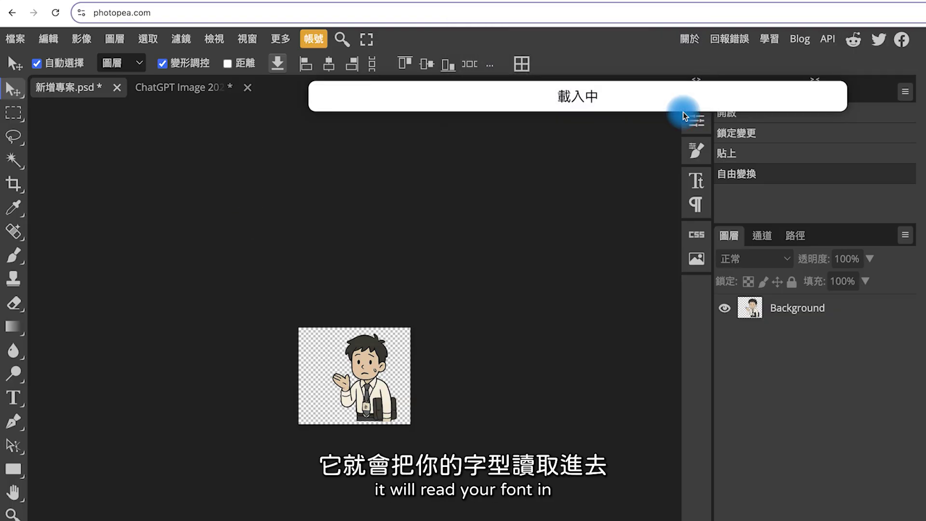
{"action": "left_click", "coordinate": [400, 388]}
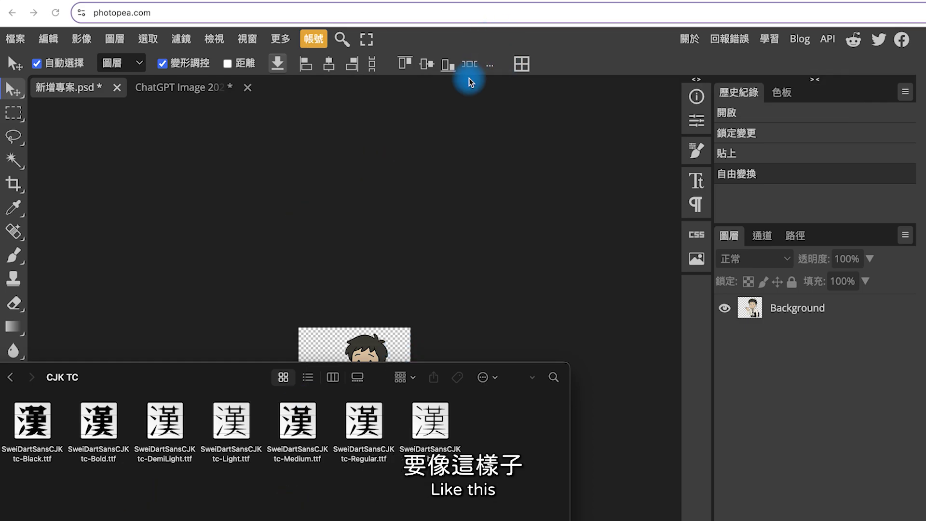
{"action": "left_click", "coordinate": [36, 410]}
{"action": "left_click", "coordinate": [12, 458]}
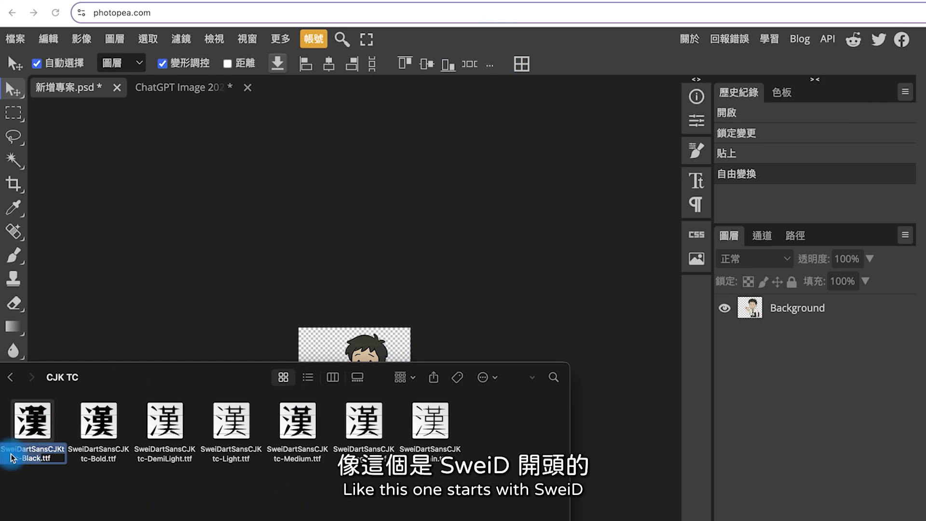
{"action": "left_click", "coordinate": [222, 248]}
Check the sticker characters in the ChatGPT conversation and start a text layer in Photopea in the empty area beside the character.
{"action": "left_click", "coordinate": [16, 399]}
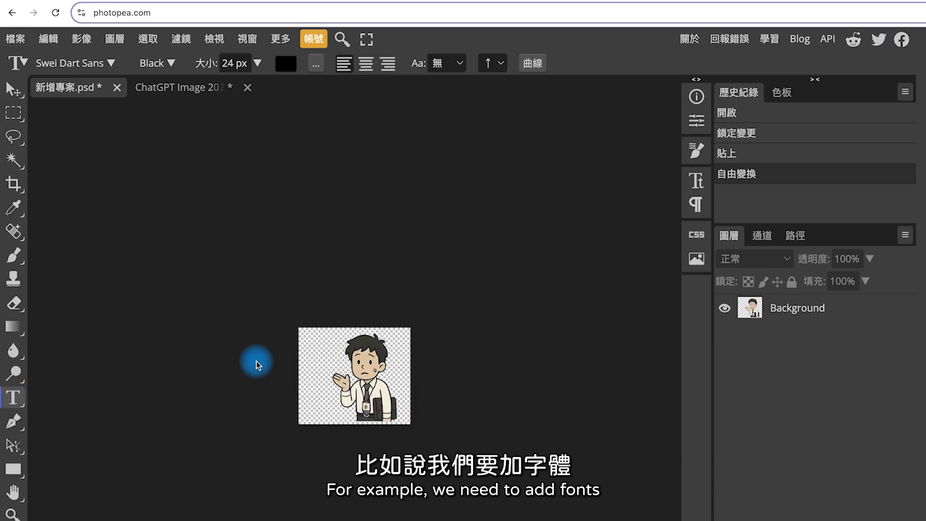
{"action": "left_click", "coordinate": [132, 0]}
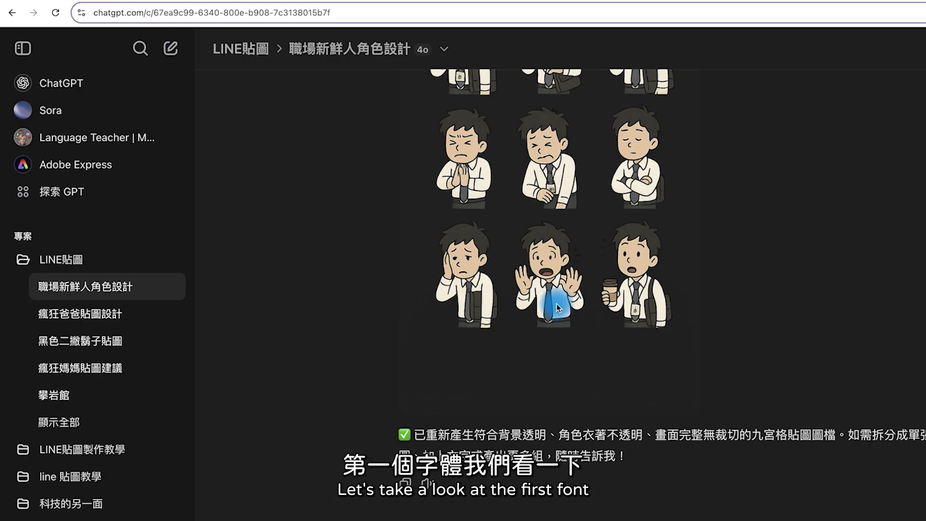
{"action": "scroll", "coordinate": [498, 280], "scroll_direction": "up", "scroll_amount": 5}
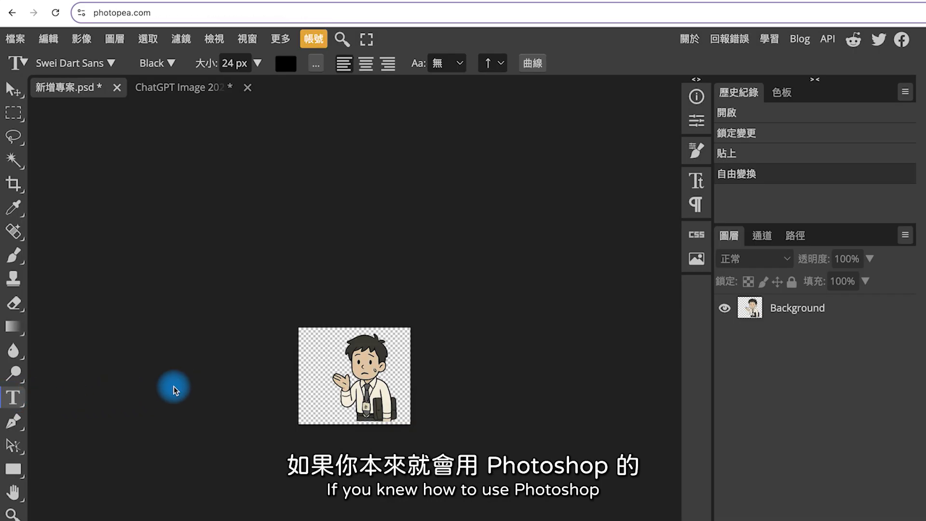
{"action": "left_click", "coordinate": [308, 364]}
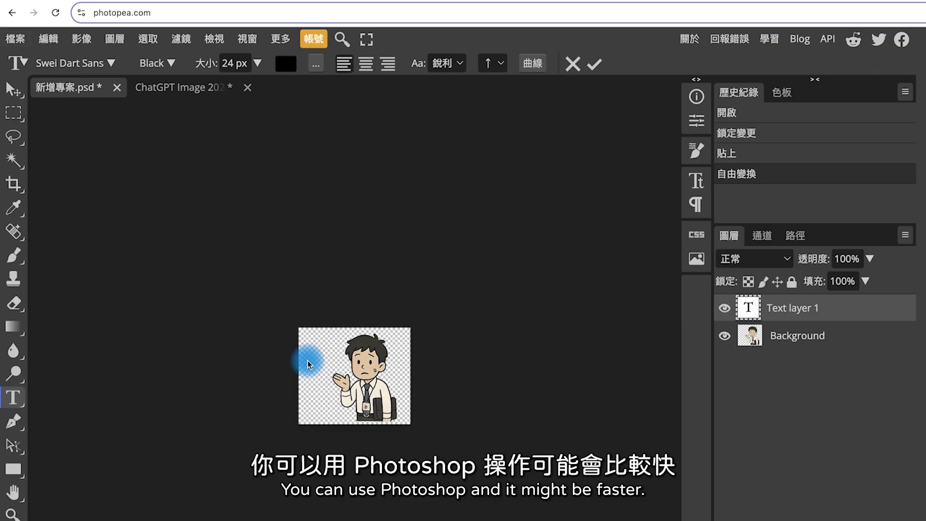
{"action": "left_click", "coordinate": [749, 311]}
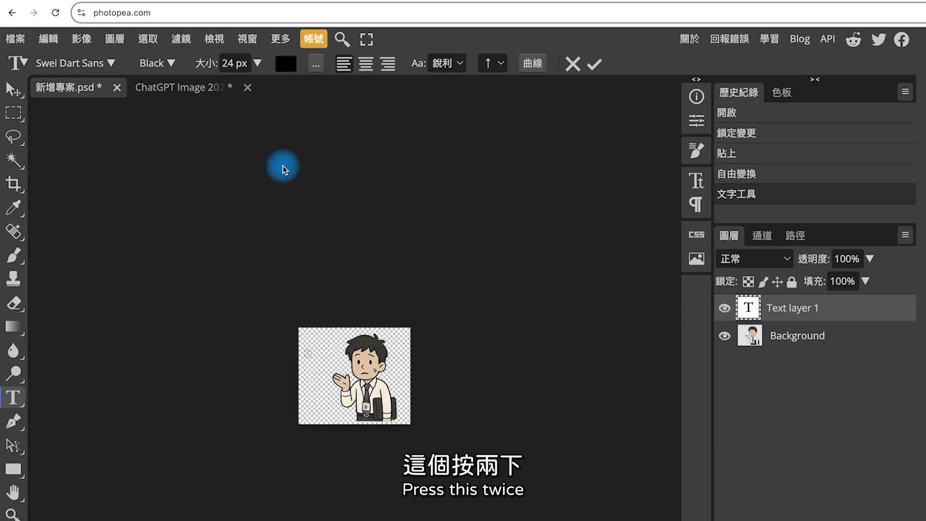
Search the fonts for Swei and set the text to Swei Dart Sans CJK TC, Black weight, at 43 px.
{"action": "left_click", "coordinate": [113, 63]}
{"action": "left_click", "coordinate": [120, 168]}
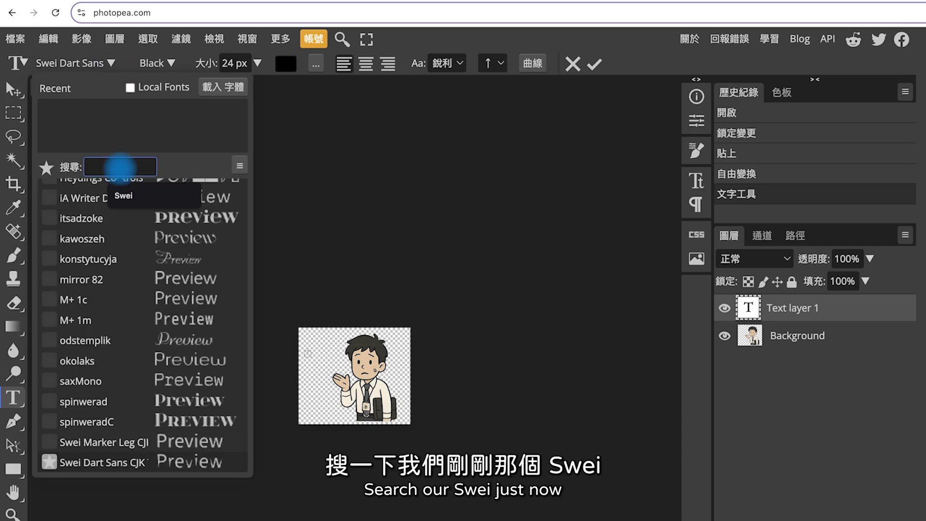
{"action": "type", "text": "Sw"}
{"action": "left_click", "coordinate": [124, 195]}
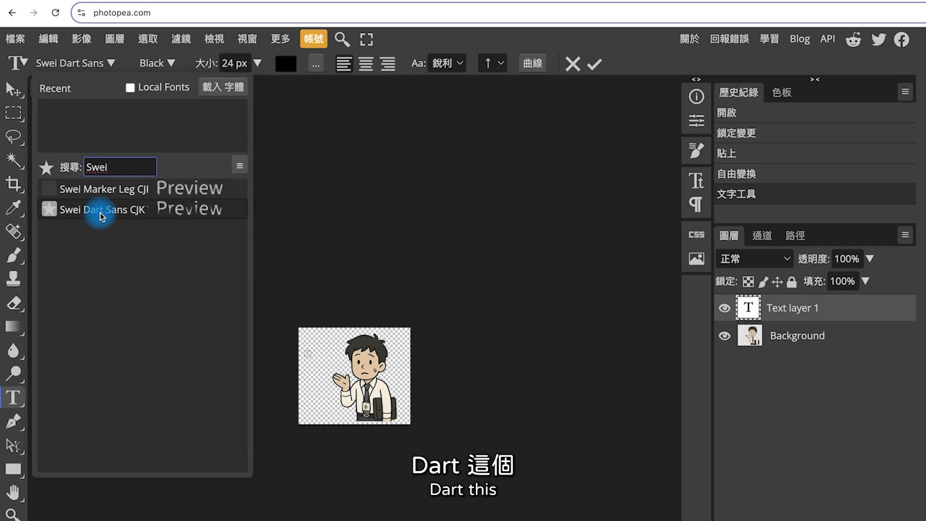
{"action": "left_click", "coordinate": [145, 211]}
{"action": "left_click", "coordinate": [157, 62]}
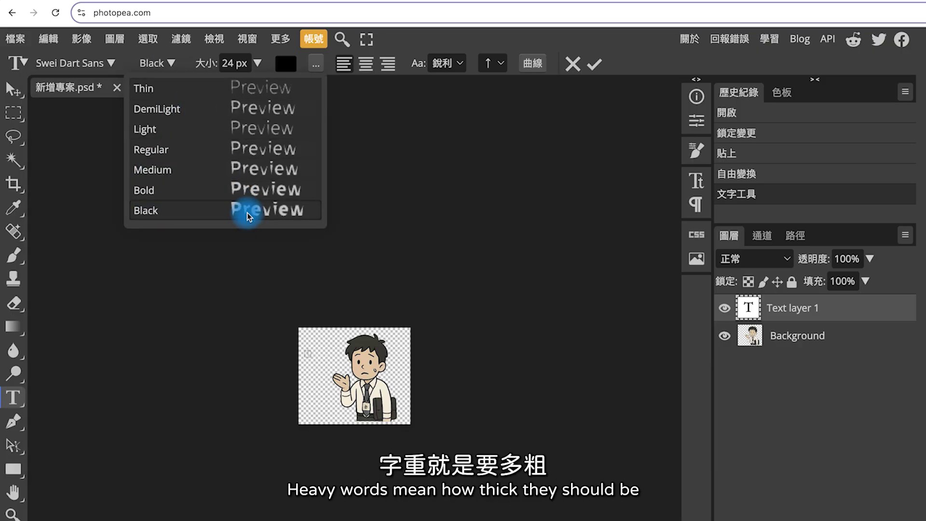
{"action": "left_click", "coordinate": [212, 209]}
{"action": "left_click", "coordinate": [257, 62]}
{"action": "left_click_drag", "start_coordinate": [246, 84], "coordinate": [237, 90]}
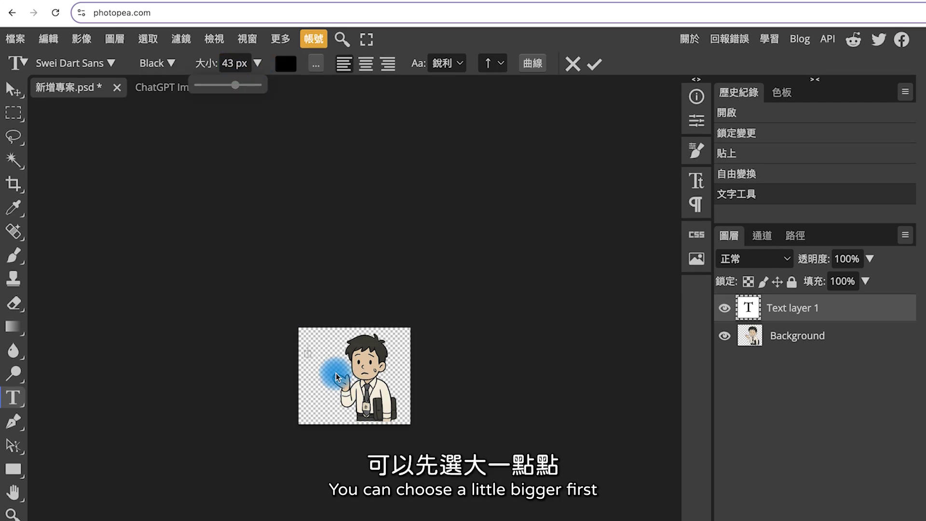
Enter the caption 收到！但不懂 in the text layer, then move and tilt it to fit beside the character.
{"action": "left_click", "coordinate": [309, 356]}
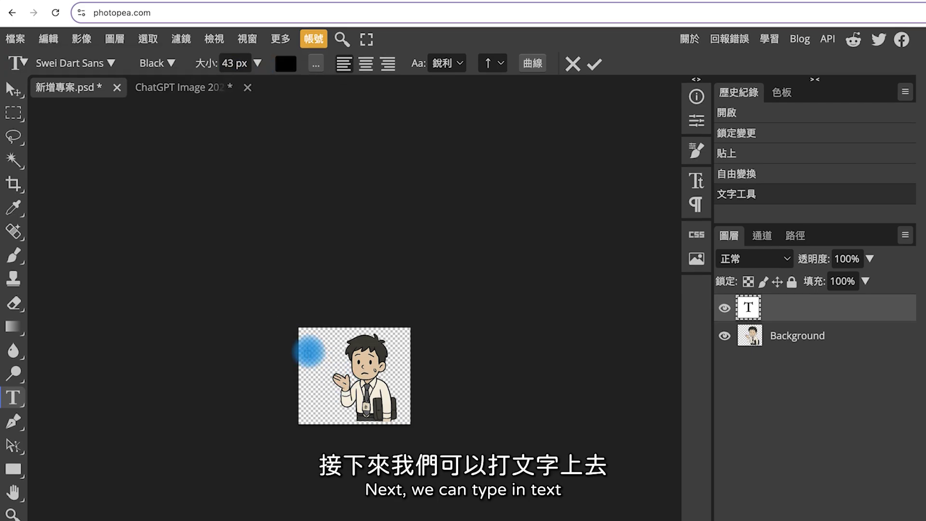
{"action": "type", "text": "收到！但不懂"}
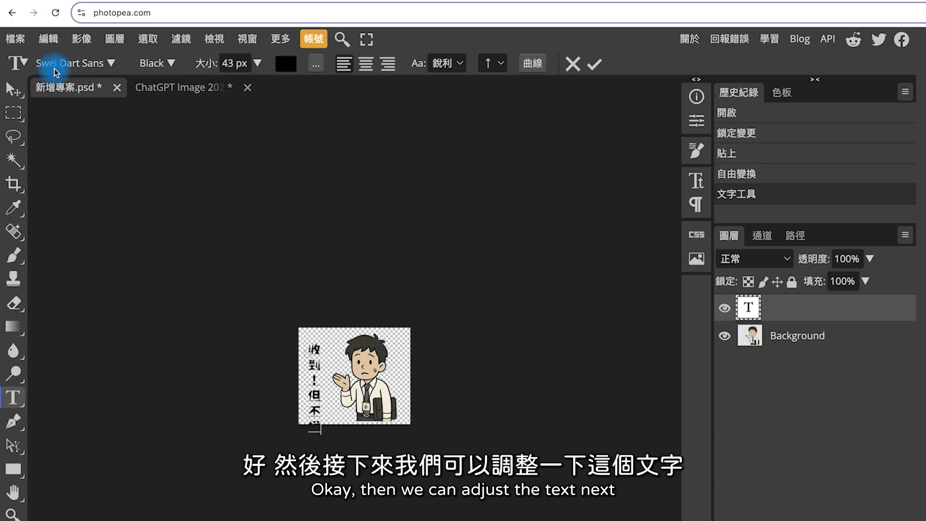
{"action": "left_click", "coordinate": [14, 90]}
{"action": "left_click", "coordinate": [319, 400]}
{"action": "left_click_drag", "start_coordinate": [318, 401], "coordinate": [341, 324]}
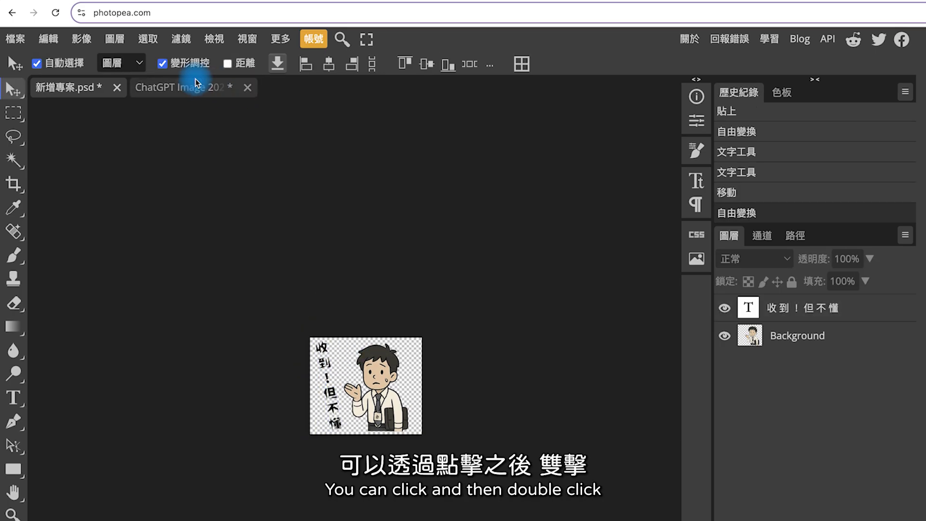
{"action": "double_click", "coordinate": [314, 356]}
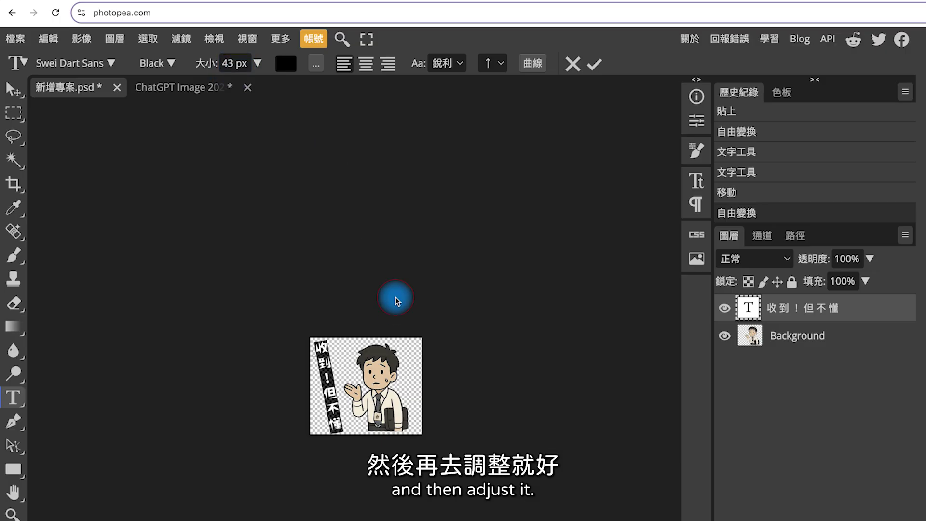
{"action": "key", "text": "Escape"}
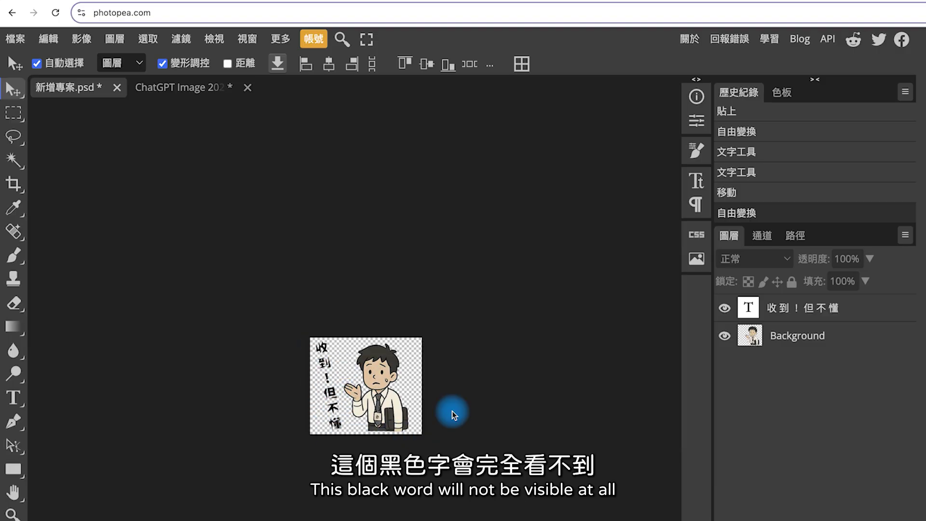
Add a white (ffffff) outside stroke of 5 px to the 收到！但不懂 text layer through its layer style.
{"action": "left_click", "coordinate": [774, 317]}
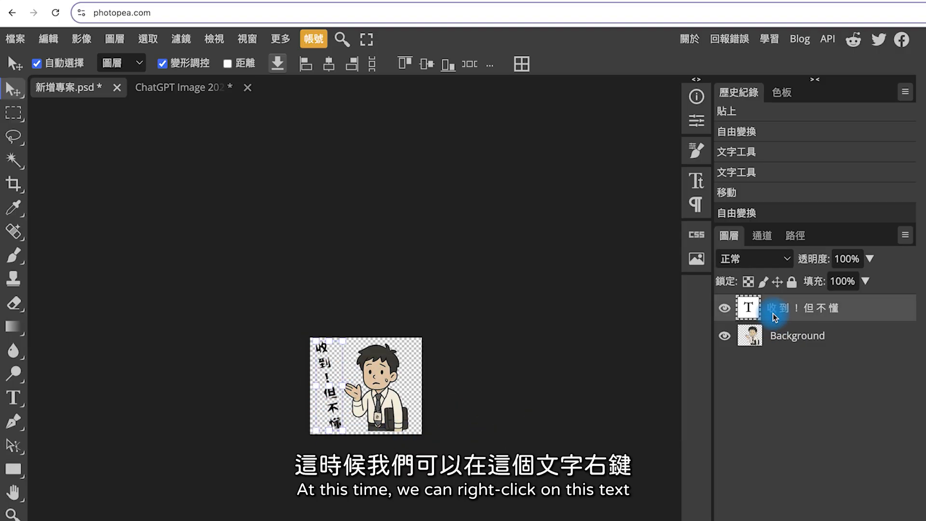
{"action": "right_click", "coordinate": [750, 311]}
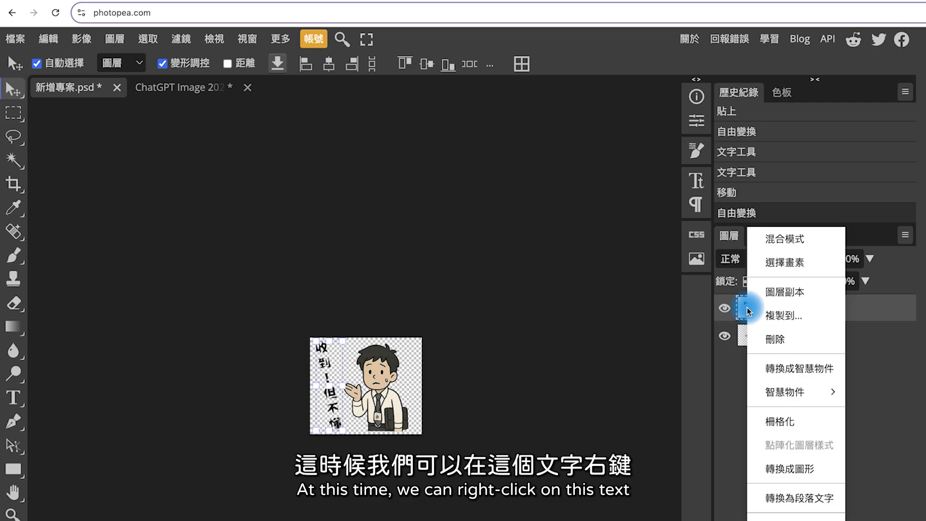
{"action": "left_click", "coordinate": [792, 237]}
{"action": "left_click", "coordinate": [156, 264]}
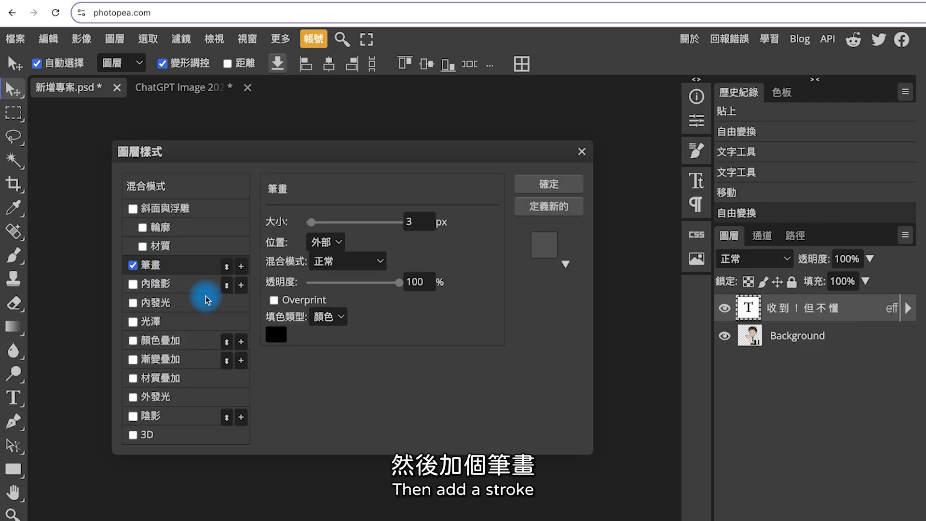
{"action": "left_click", "coordinate": [275, 334]}
{"action": "left_click", "coordinate": [272, 323]}
{"action": "left_click", "coordinate": [236, 286]}
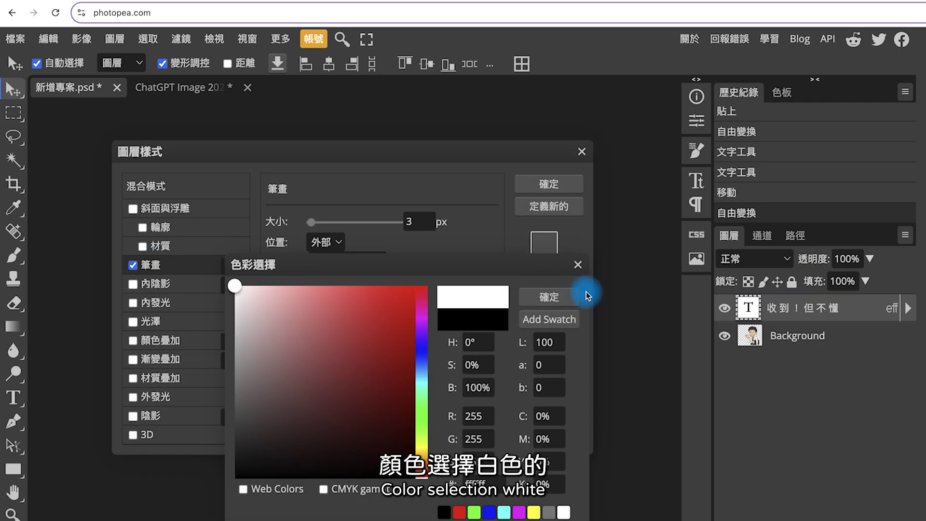
{"action": "left_click", "coordinate": [549, 297]}
{"action": "left_click", "coordinate": [409, 222]}
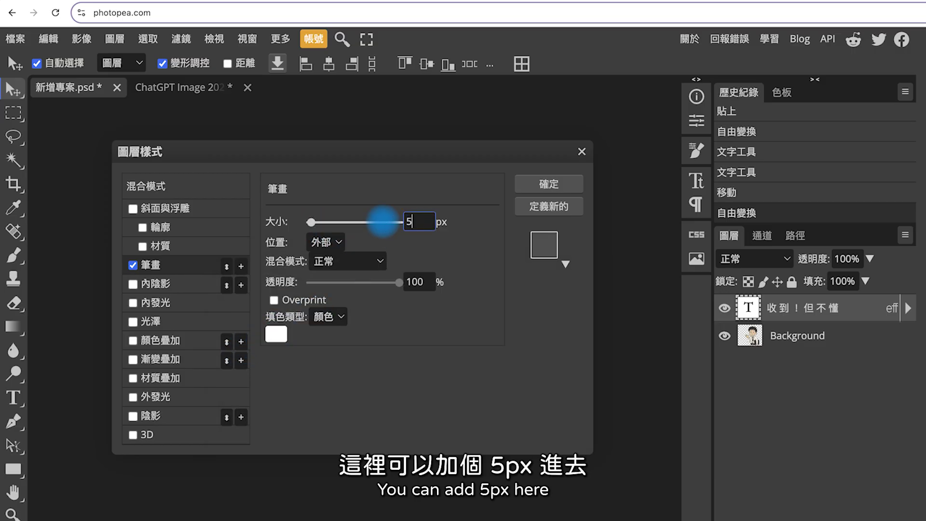
{"action": "left_click", "coordinate": [560, 183]}
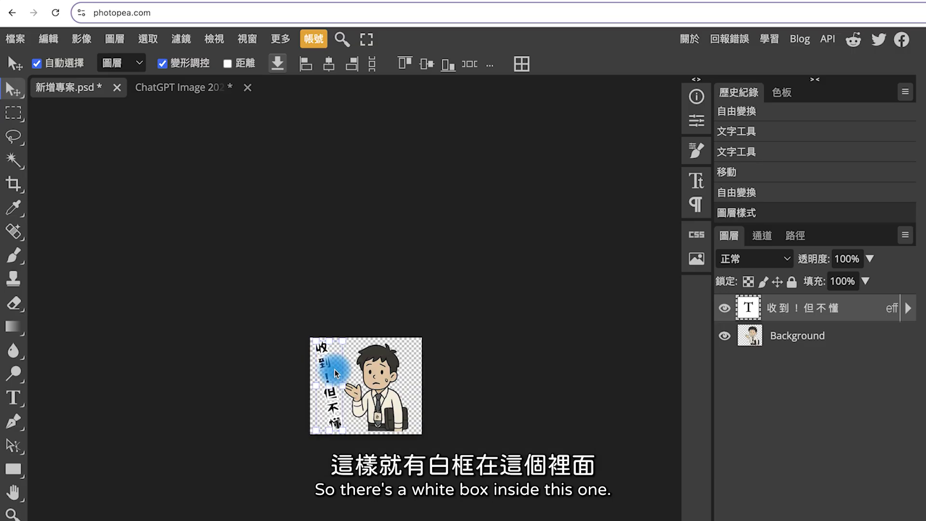
{"action": "left_click", "coordinate": [539, 418]}
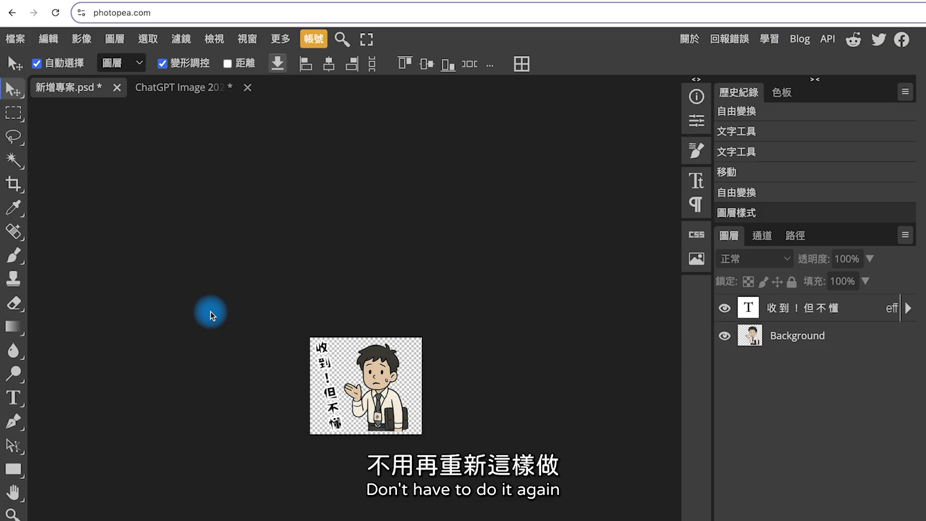
Select the 收到！但不懂 text layer together with the Background layer and combine them into a group.
{"action": "left_click", "coordinate": [816, 308]}
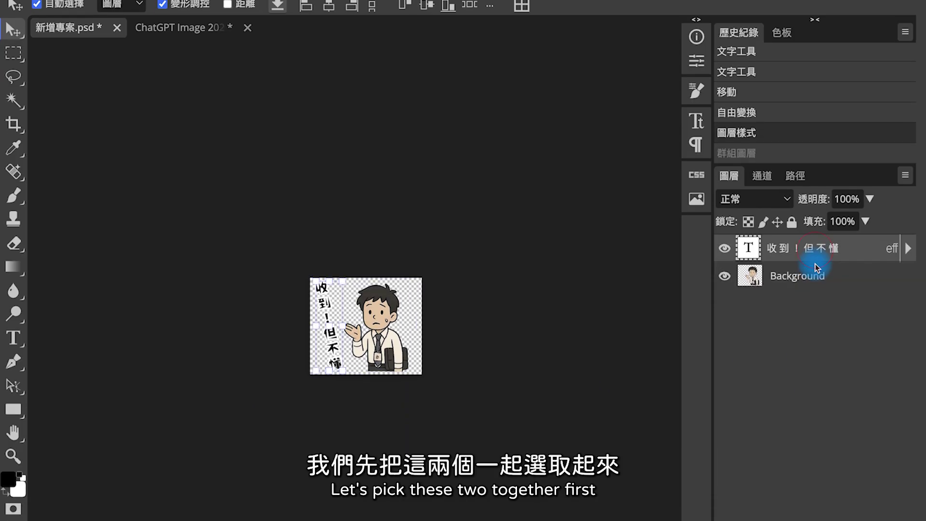
{"action": "left_click", "coordinate": [816, 271], "text": "shift"}
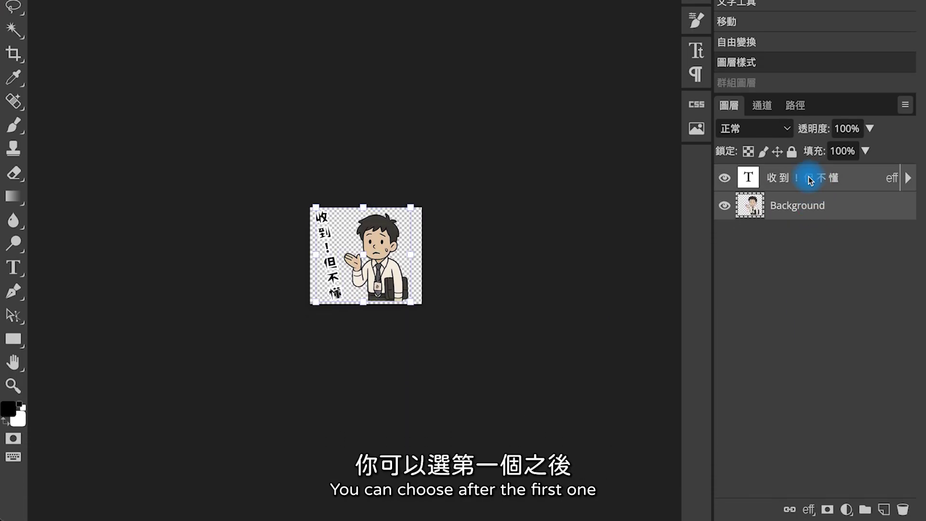
{"action": "left_click", "coordinate": [808, 179]}
{"action": "left_click", "coordinate": [810, 206], "text": "shift"}
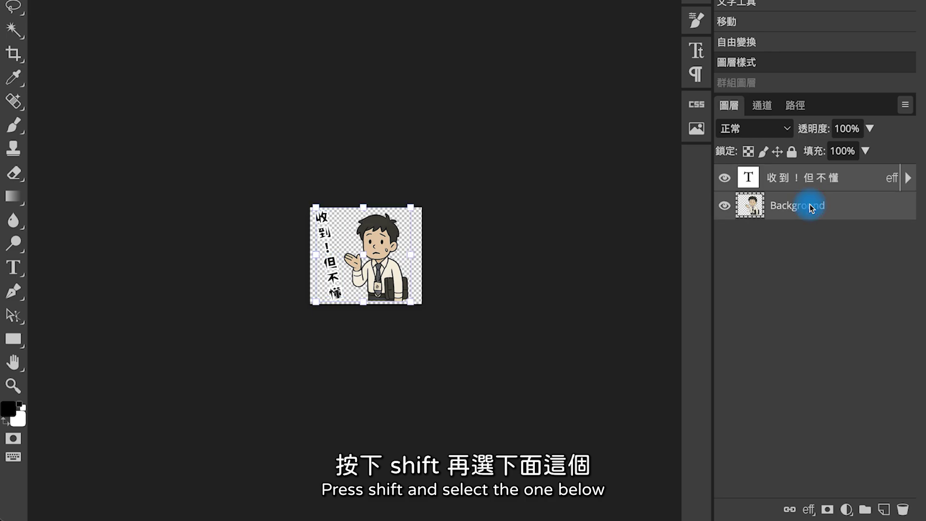
{"action": "left_click", "coordinate": [866, 510]}
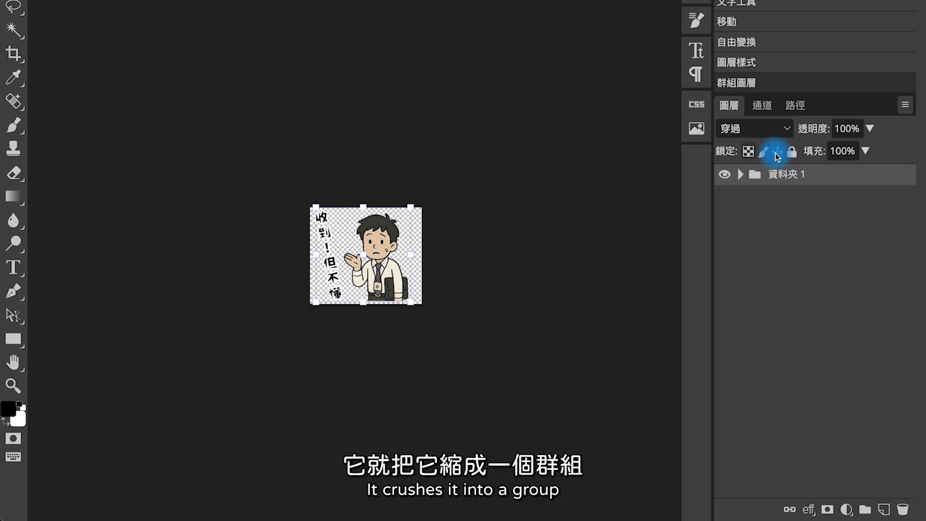
Expand the 資料夾 1 group and duplicate it within the same document.
{"action": "left_click", "coordinate": [740, 174]}
{"action": "right_click", "coordinate": [784, 178]}
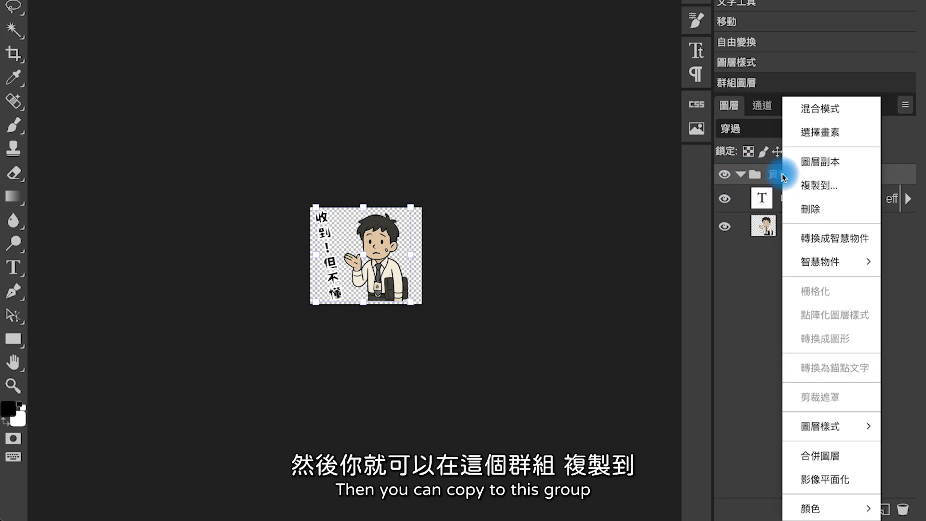
{"action": "left_click", "coordinate": [816, 182]}
{"action": "left_click", "coordinate": [309, 129]}
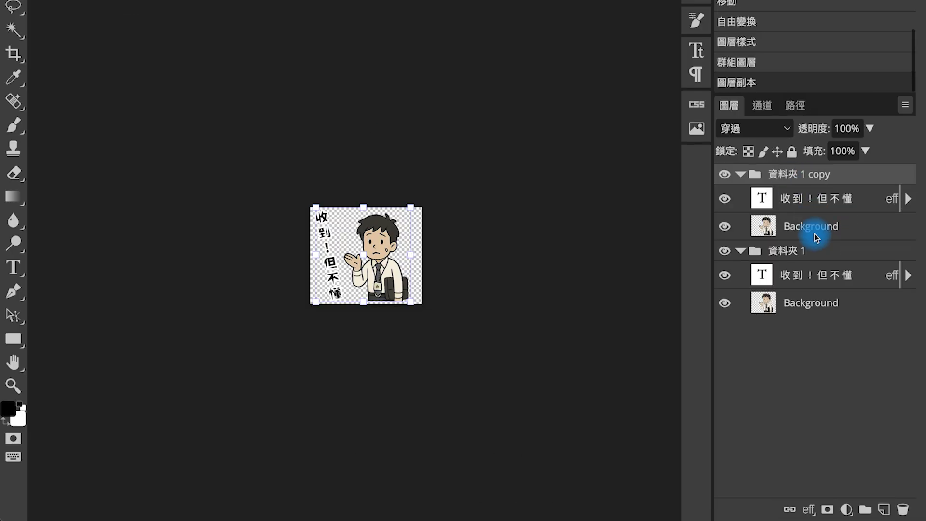
Hide both the 資料夾 1 group and its copy so neither shows on the canvas.
{"action": "left_click", "coordinate": [726, 251]}
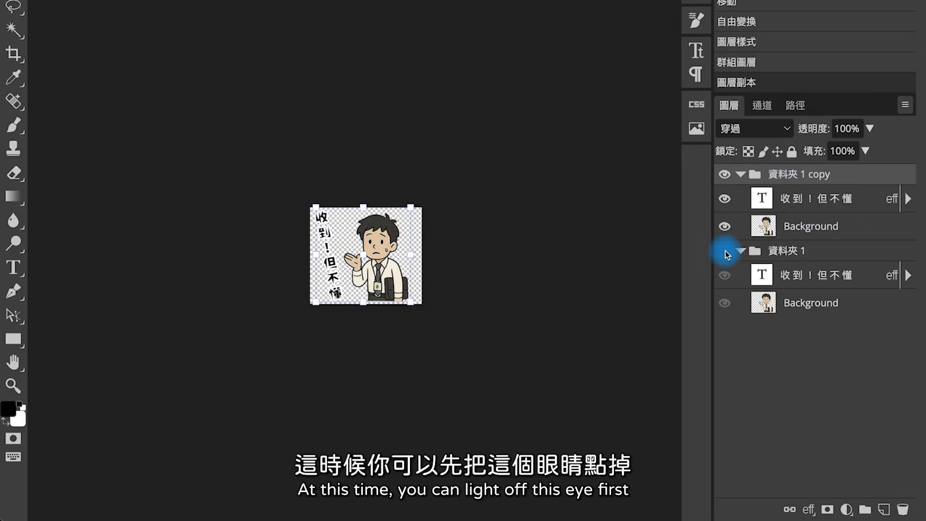
{"action": "left_click", "coordinate": [725, 174]}
{"action": "left_click", "coordinate": [725, 250]}
{"action": "left_click", "coordinate": [363, 193]}
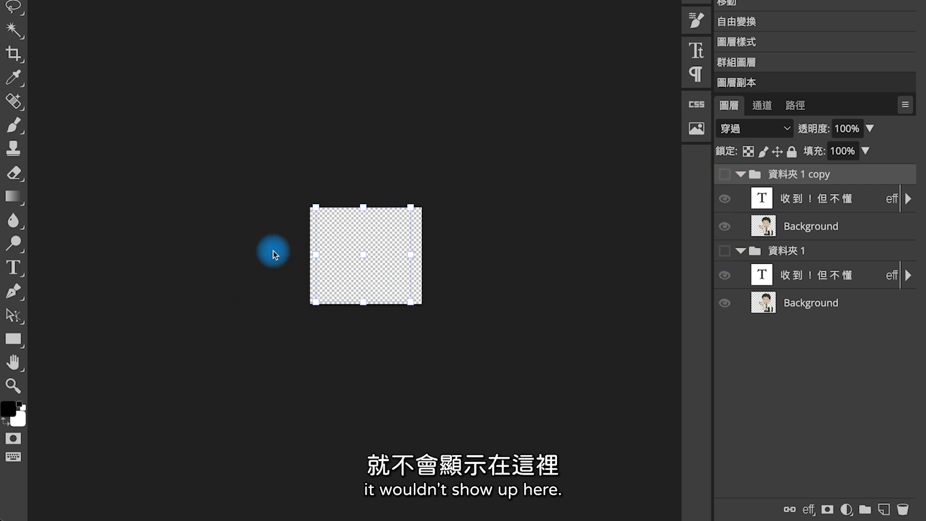
In the 資料夾 1 copy group, made visible again, delete the Background character layer and replace the caption with 我現在超忙 from the ChatGPT list.
{"action": "left_click", "coordinate": [730, 181]}
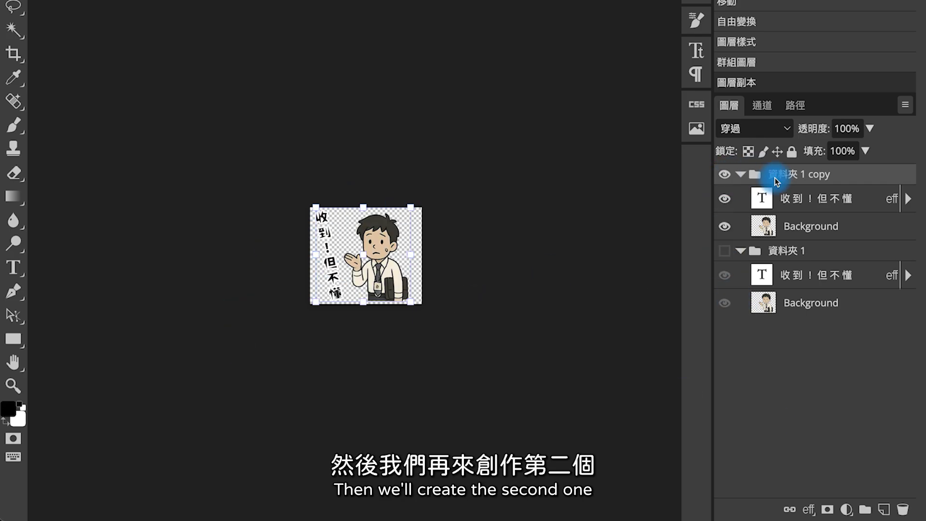
{"action": "left_click", "coordinate": [797, 231]}
{"action": "key", "text": "Delete"}
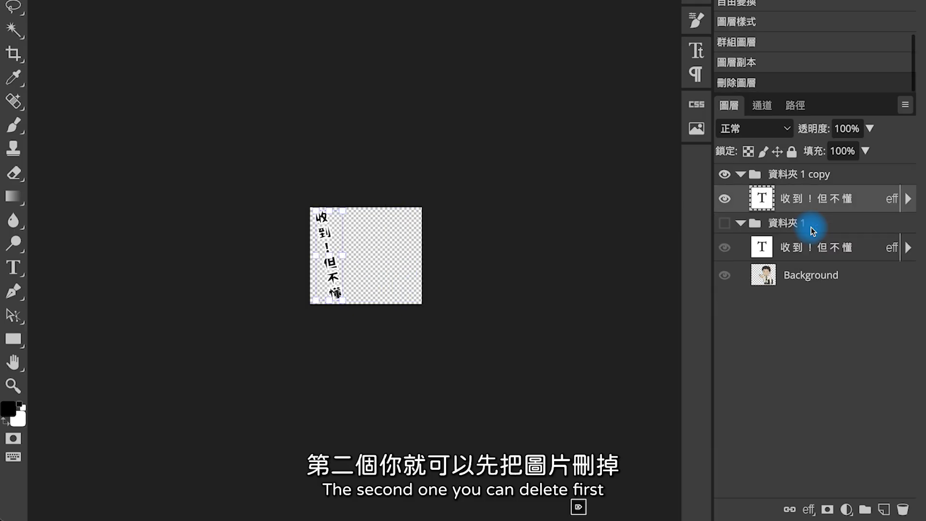
{"action": "left_click", "coordinate": [767, 198]}
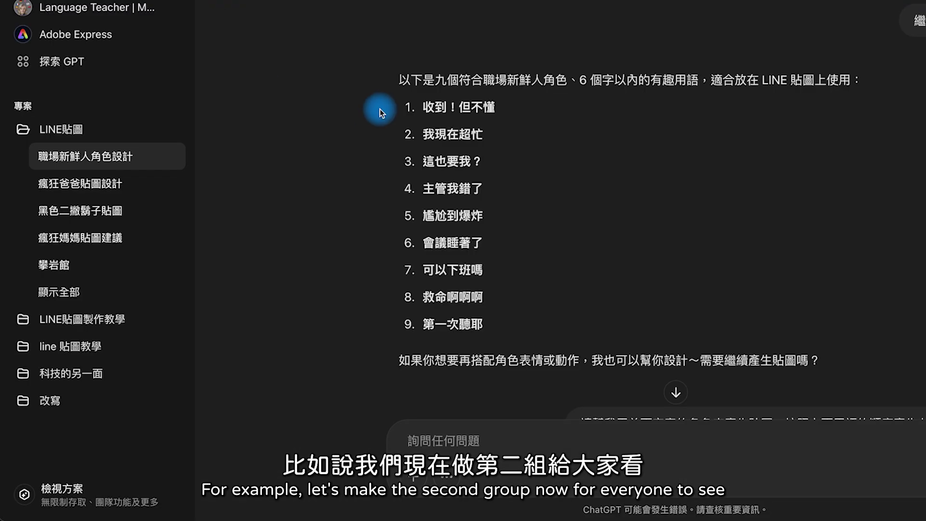
{"action": "left_click_drag", "start_coordinate": [439, 141], "coordinate": [464, 140]}
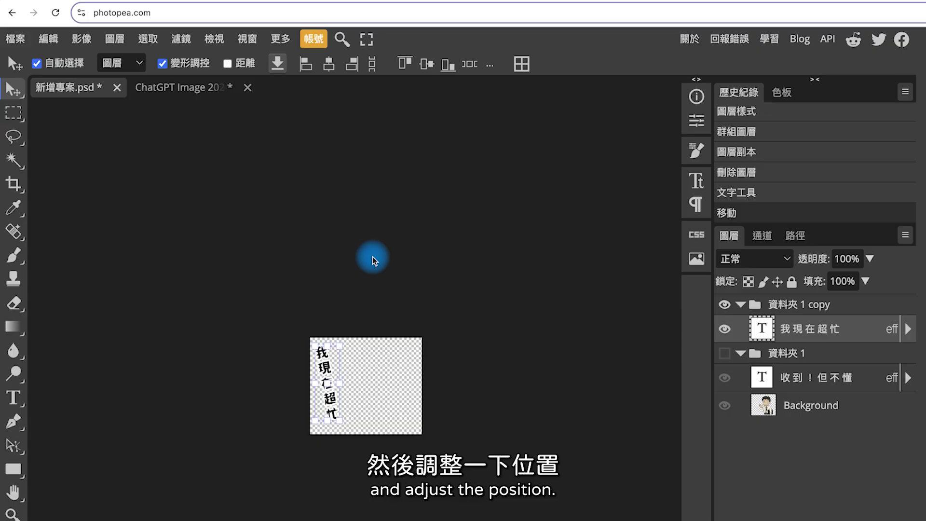
Copy the coffee-holding character in the first row of the ChatGPT image and paste it into 新增專案.psd.
{"action": "left_click", "coordinate": [183, 87]}
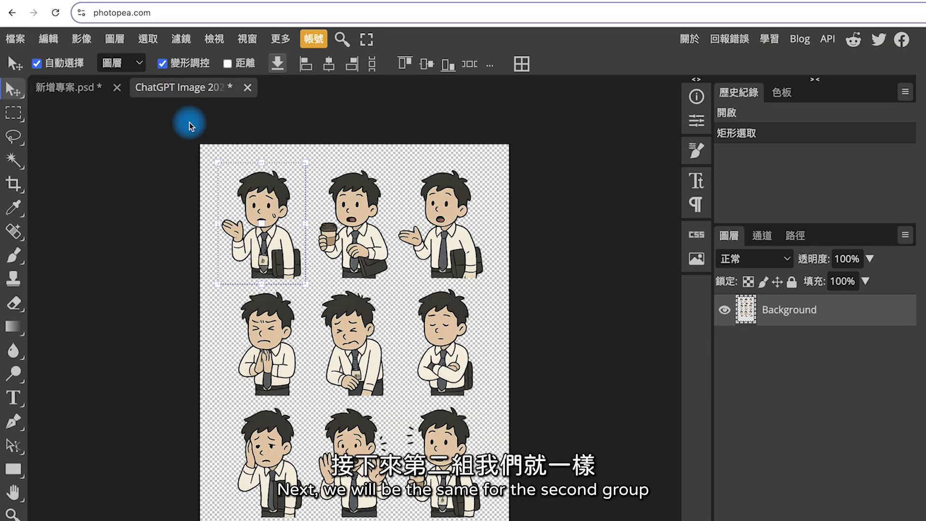
{"action": "left_click", "coordinate": [14, 114]}
{"action": "left_click_drag", "start_coordinate": [309, 166], "coordinate": [395, 285]}
{"action": "key", "text": "ctrl+c"}
{"action": "left_click", "coordinate": [73, 87]}
{"action": "key", "text": "ctrl+v"}
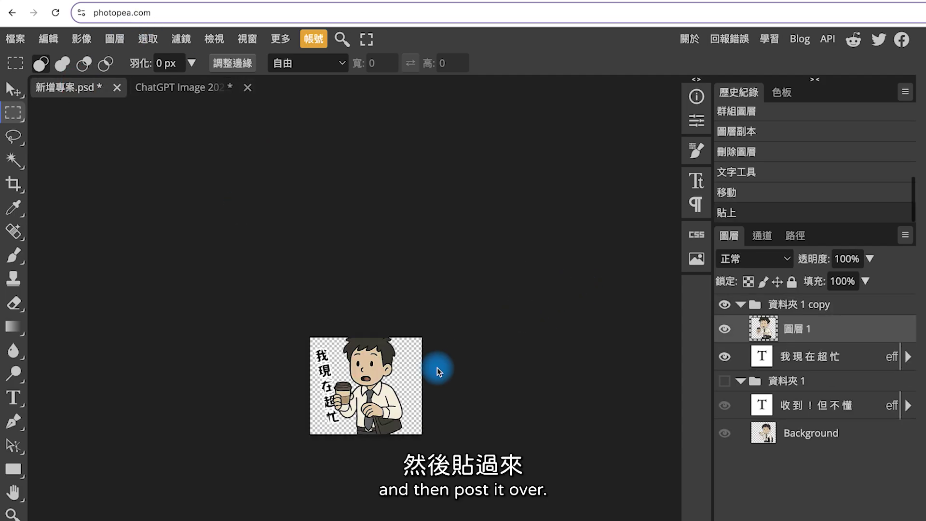
Scale the pasted coffee character to about 82% and place it beside the 我現在超忙 caption within the canvas.
{"action": "left_click", "coordinate": [12, 91]}
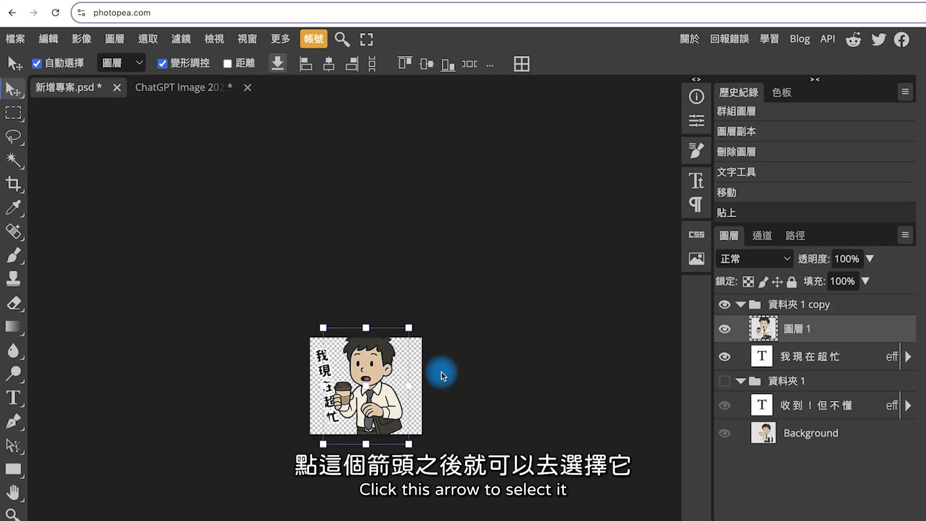
{"action": "left_click_drag", "start_coordinate": [409, 328], "coordinate": [352, 389]}
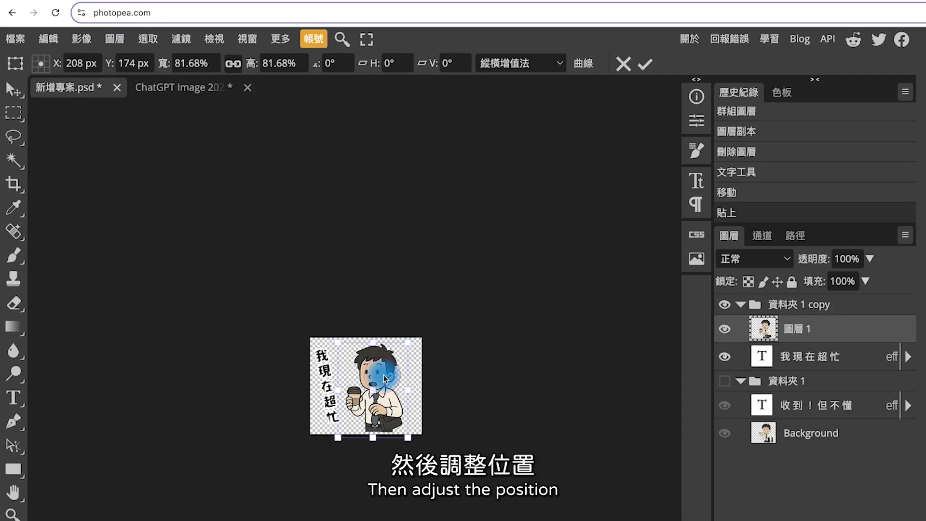
{"action": "left_click", "coordinate": [14, 92]}
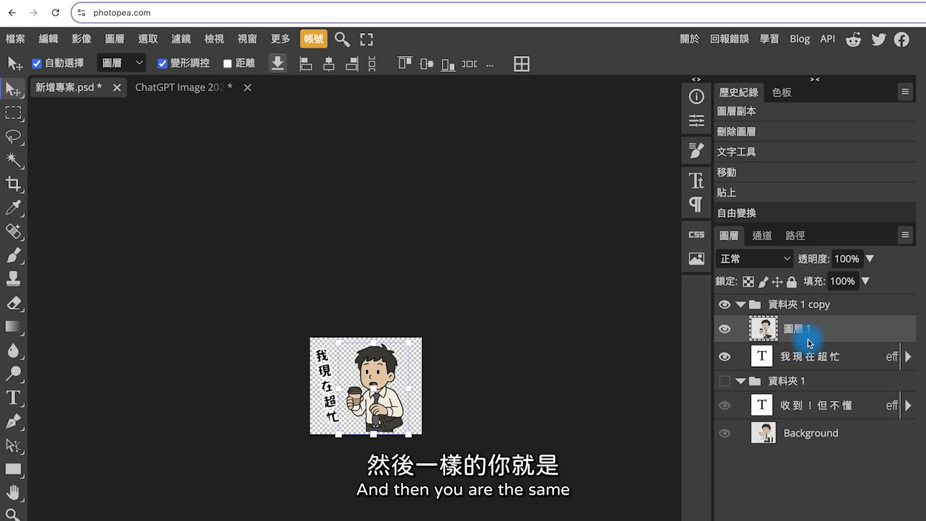
Duplicate the 資料夾 1 copy group within 新增專案.psd as the base for the third sticker.
{"action": "right_click", "coordinate": [789, 309]}
{"action": "left_click", "coordinate": [806, 310]}
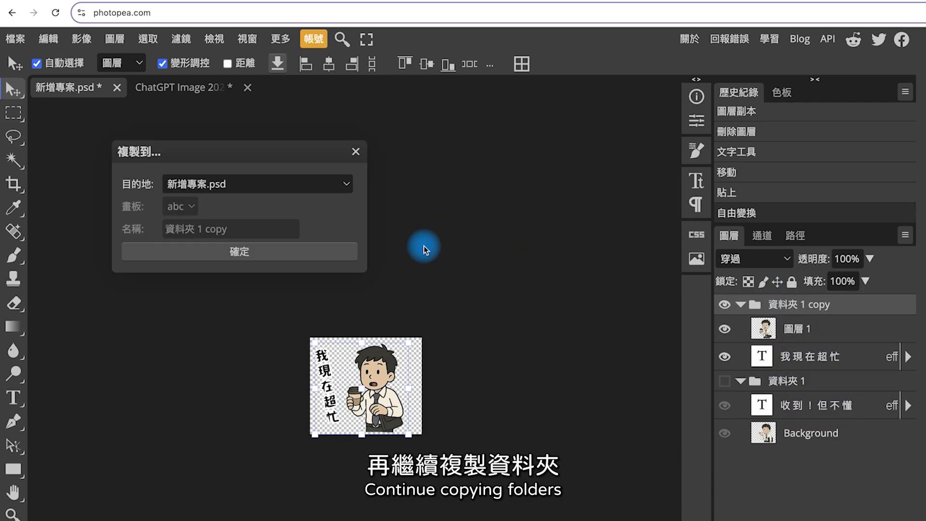
{"action": "key", "text": "Return"}
Show only the 資料夾 1 group and export it as a 370 × 320 px PNG named 01.
{"action": "left_click", "coordinate": [725, 305]}
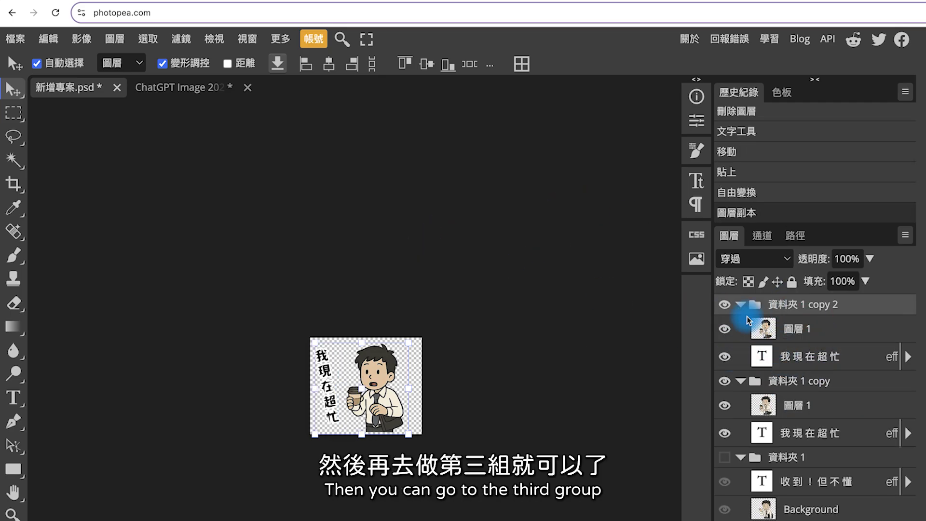
{"action": "left_click", "coordinate": [725, 381]}
{"action": "left_click", "coordinate": [725, 457]}
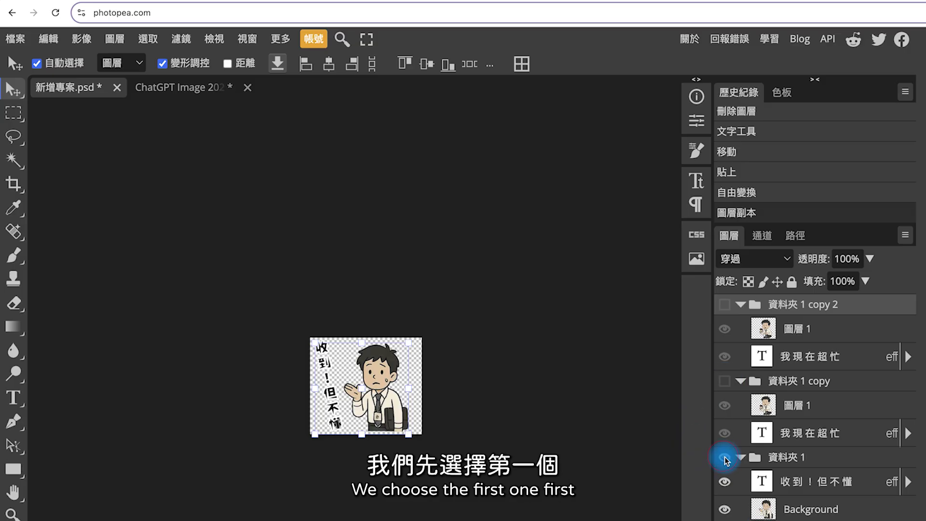
{"action": "left_click", "coordinate": [16, 39]}
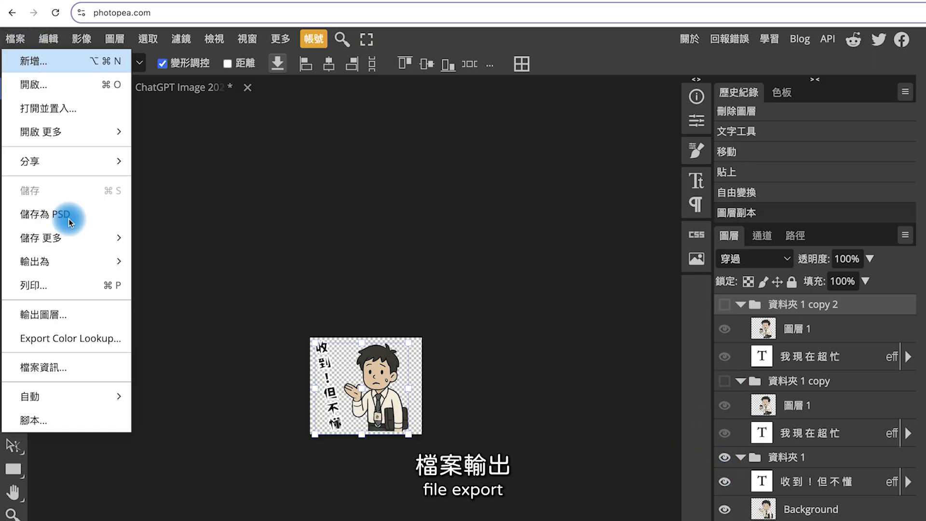
{"action": "mouse_move", "coordinate": [83, 264]}
{"action": "left_click", "coordinate": [195, 262]}
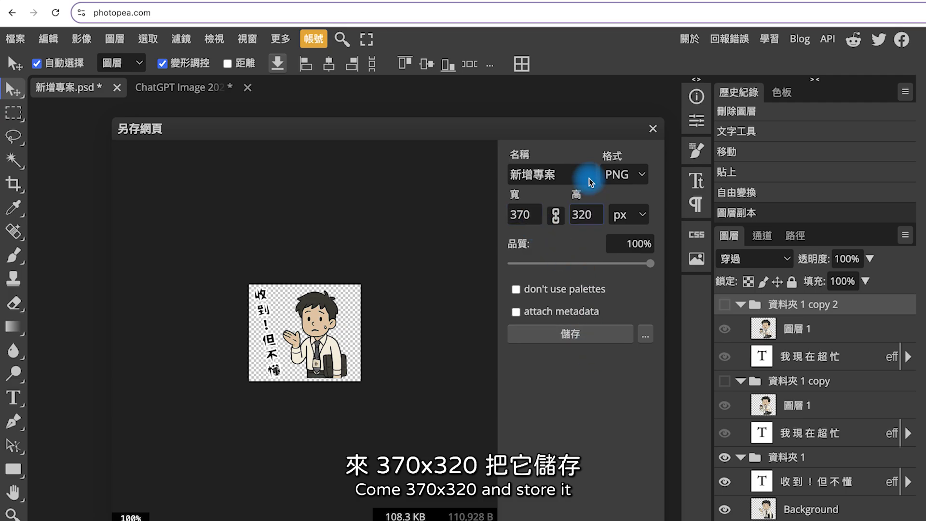
{"action": "left_click_drag", "start_coordinate": [587, 174], "coordinate": [515, 173]}
{"action": "type", "text": "01"}
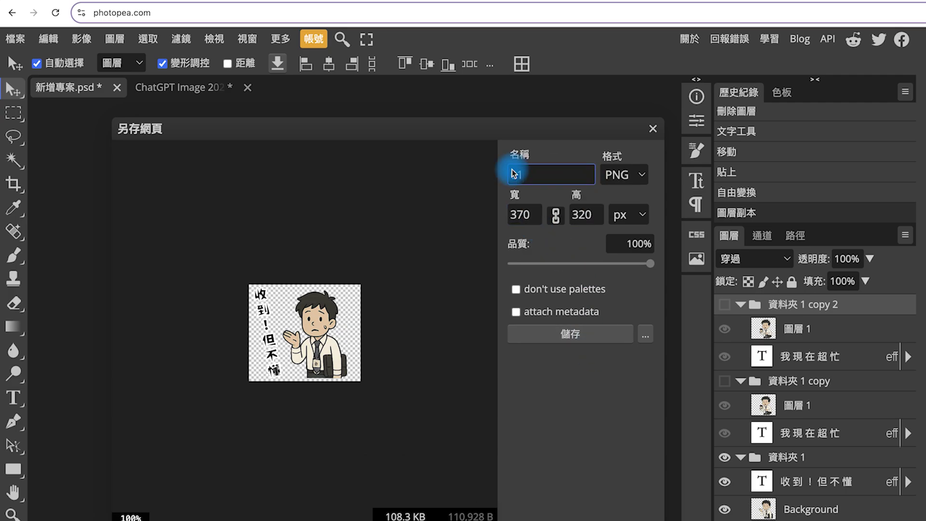
{"action": "left_click", "coordinate": [594, 333]}
Show only the 資料夾 1 copy group and export it as a 370 × 320 px PNG named 02.
{"action": "left_click", "coordinate": [725, 457]}
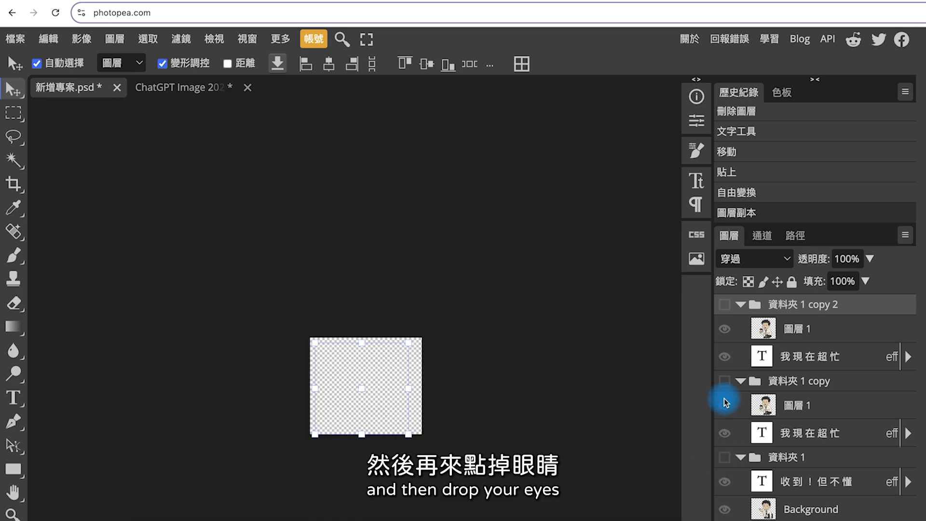
{"action": "left_click", "coordinate": [725, 381]}
{"action": "left_click", "coordinate": [15, 38]}
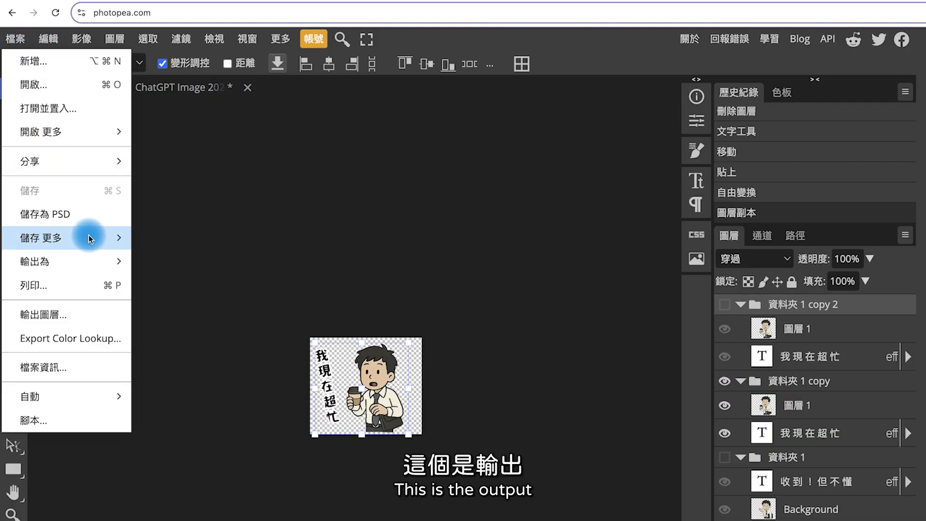
{"action": "left_click", "coordinate": [89, 238]}
{"action": "left_click", "coordinate": [157, 260]}
{"action": "left_click_drag", "start_coordinate": [587, 174], "coordinate": [505, 174]}
{"action": "type", "text": "02"}
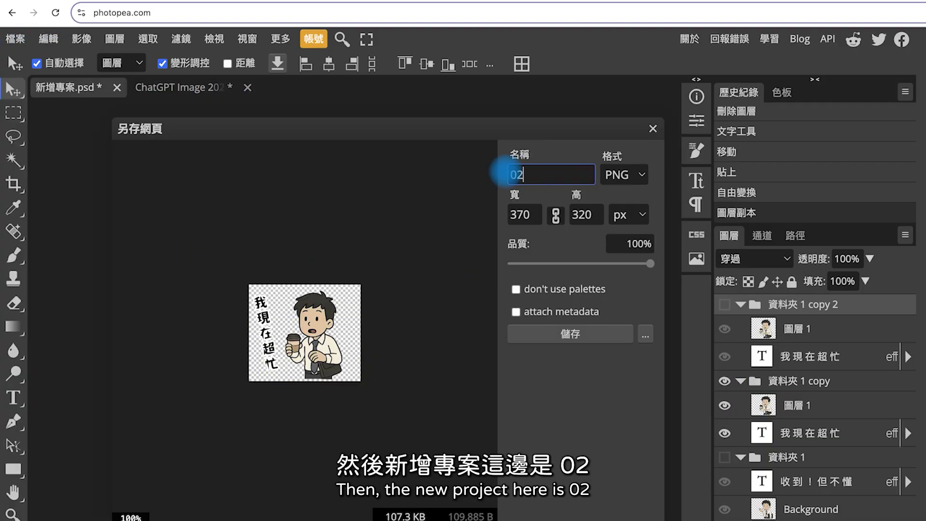
{"action": "left_click", "coordinate": [578, 332]}
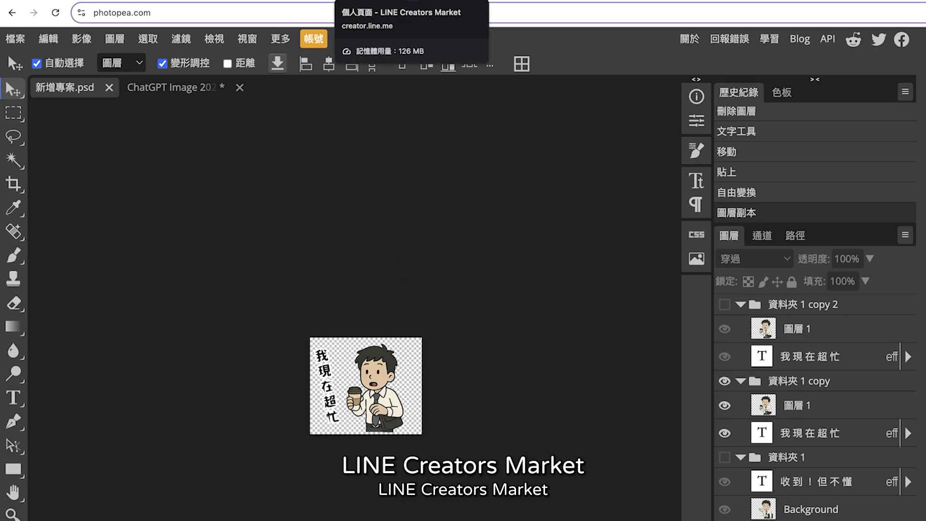
Switch to LINE Creators Market and start a new sticker submission with the sticker type 貼圖.
{"action": "left_click", "coordinate": [367, 1]}
{"action": "scroll", "coordinate": [496, 130], "scroll_direction": "up", "scroll_amount": 3}
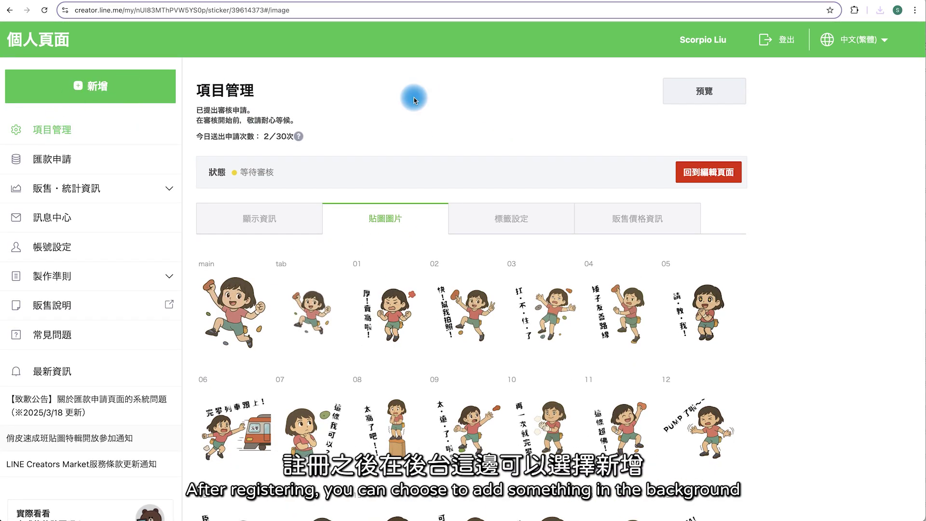
{"action": "left_click", "coordinate": [104, 91]}
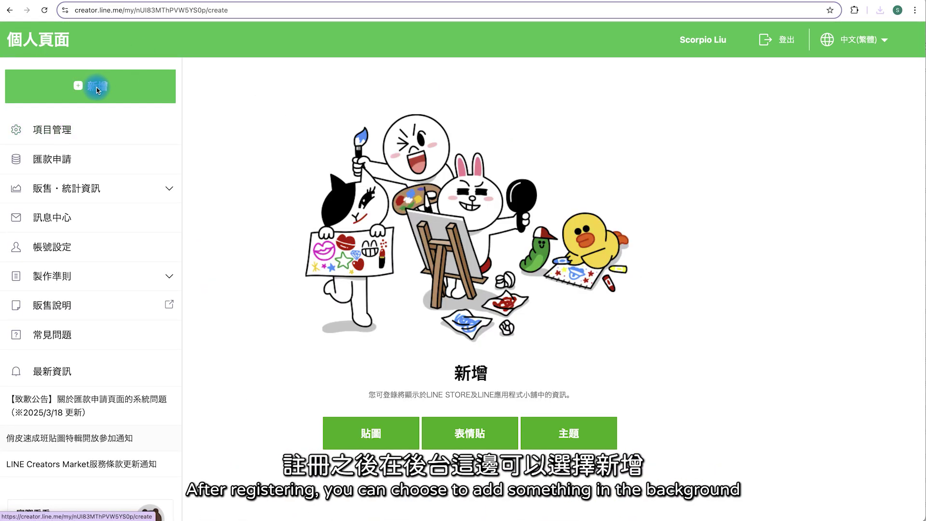
{"action": "left_click", "coordinate": [372, 439]}
{"action": "left_click", "coordinate": [327, 112]}
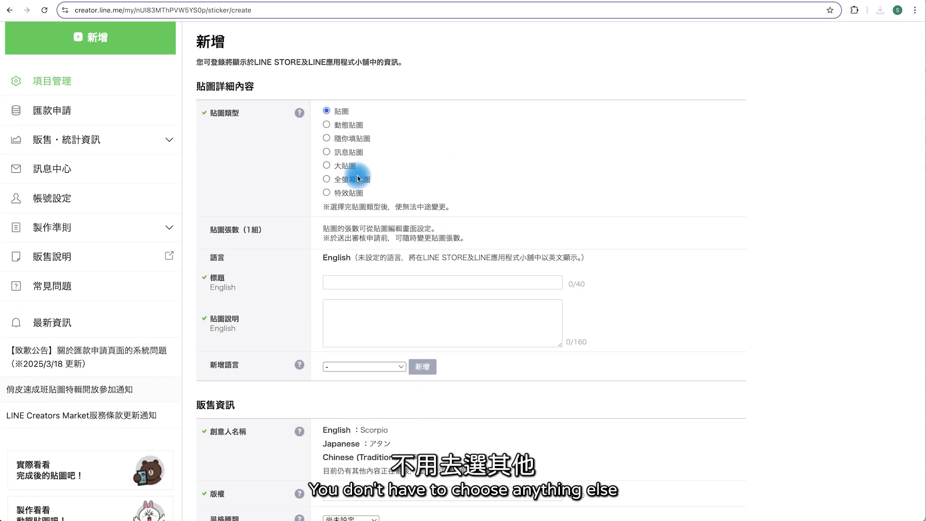
Switch to ChatGPT and send the prompt 請幫生成職場新鮮人的標題跟說明內容，內容要小於 160 個字元，中英日三個版本.
{"action": "scroll", "coordinate": [512, 175], "scroll_direction": "down", "scroll_amount": 1}
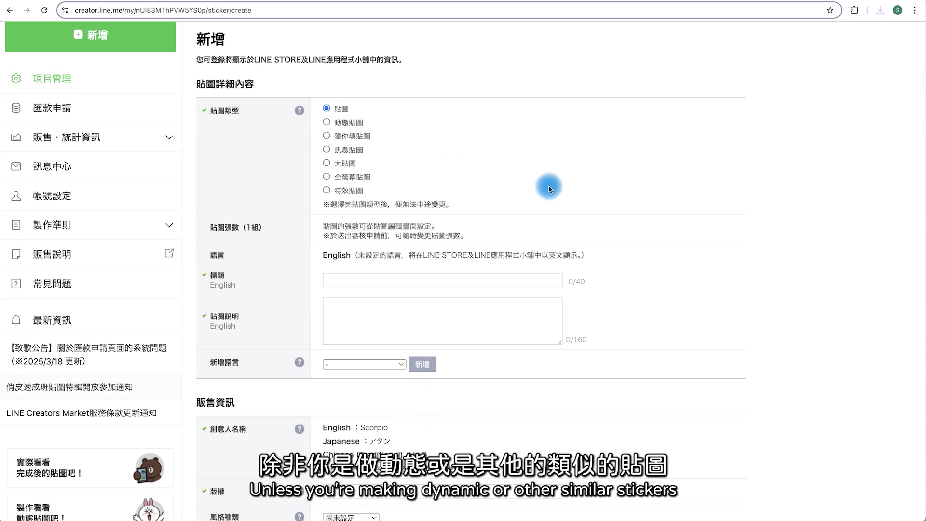
{"action": "scroll", "coordinate": [539, 196], "scroll_direction": "down", "scroll_amount": 3}
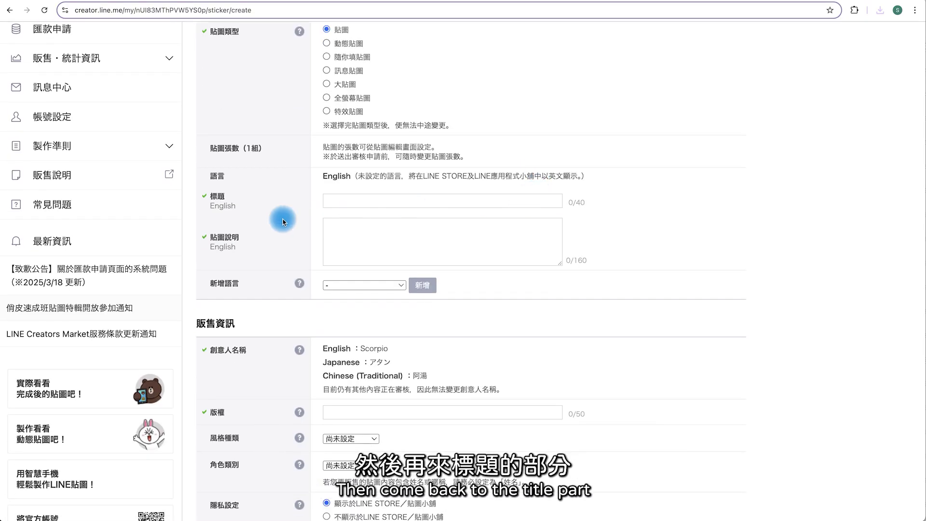
{"action": "scroll", "coordinate": [388, 245], "scroll_direction": "down", "scroll_amount": 2}
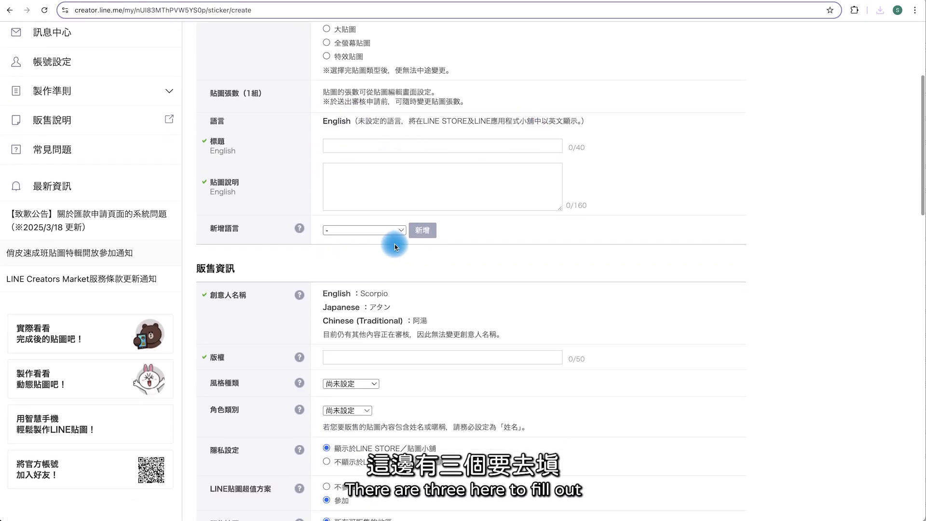
{"action": "left_click", "coordinate": [369, 146]}
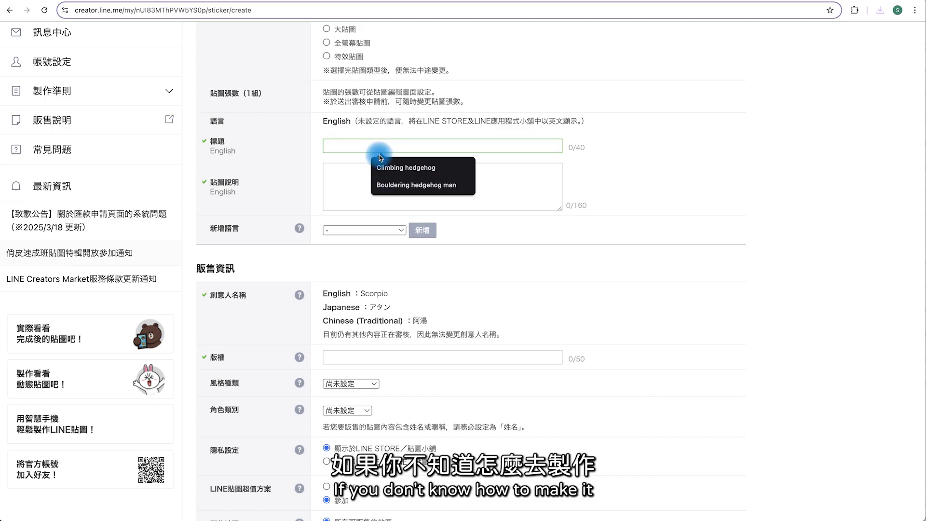
{"action": "left_click", "coordinate": [76, 2]}
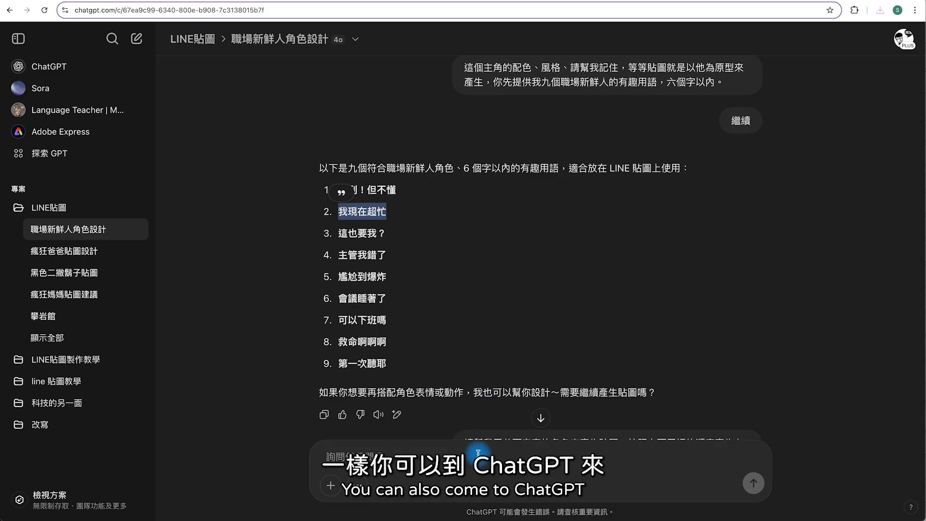
{"action": "type", "text": "請幫生成職場新鮮人的標題跟說明內容，內容要小於 160 個字元，中英日三個版本"}
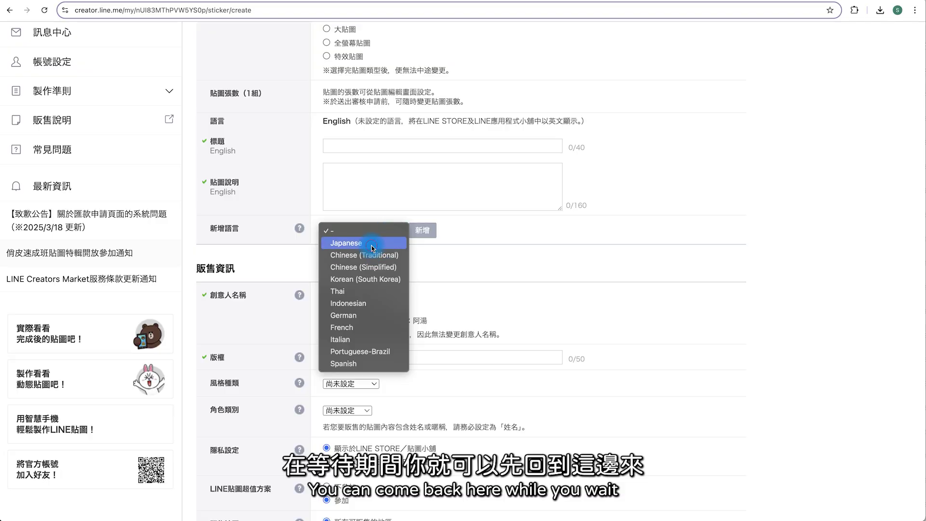
Back in the LINE Creators Market form, add Japanese and Chinese (Traditional) as extra languages for the title and description.
{"action": "left_click", "coordinate": [367, 243]}
{"action": "left_click", "coordinate": [422, 230]}
{"action": "left_click", "coordinate": [384, 333]}
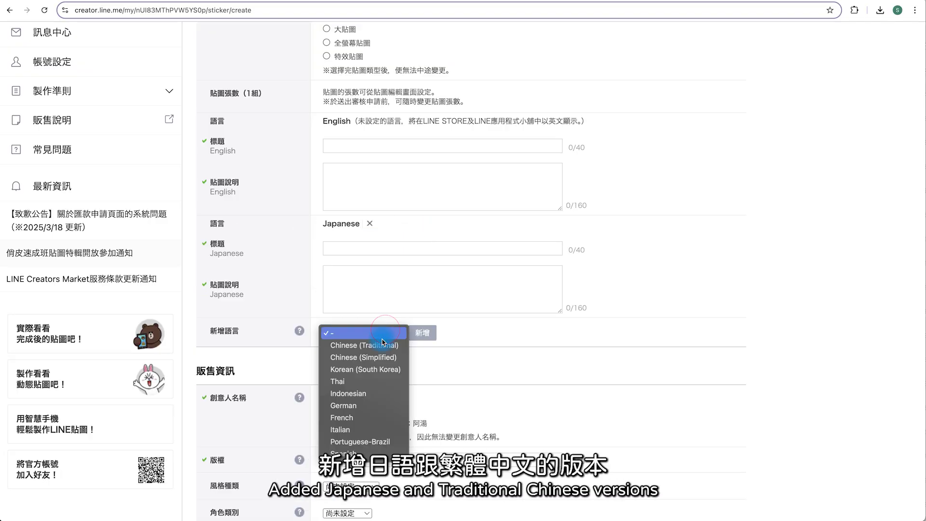
{"action": "left_click", "coordinate": [388, 345]}
{"action": "left_click", "coordinate": [422, 332]}
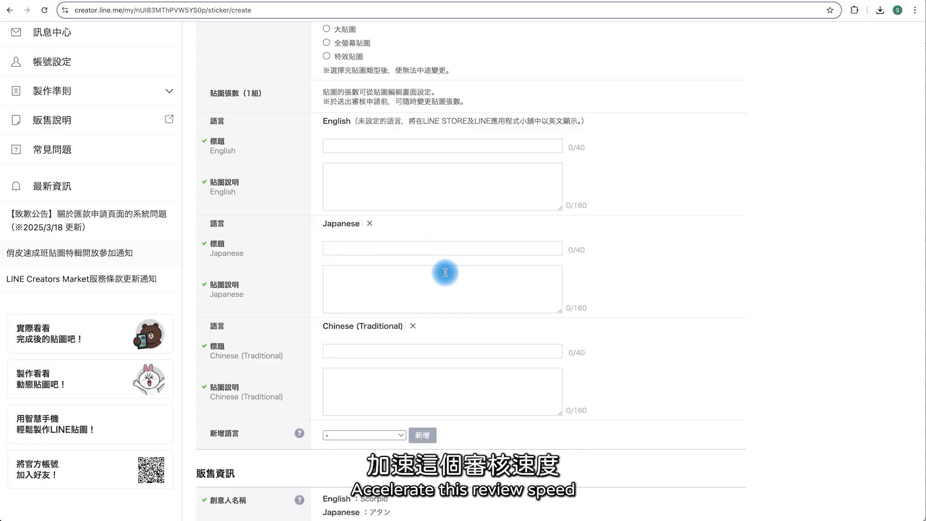
Copy ChatGPT's Chinese title 職場新鮮人日常 and description 剛出社會的菜鳥日常，每天都在驚慌與崩潰中求生存！ into the form's Chinese (Traditional) fields.
{"action": "scroll", "coordinate": [450, 275], "scroll_direction": "down", "scroll_amount": 2}
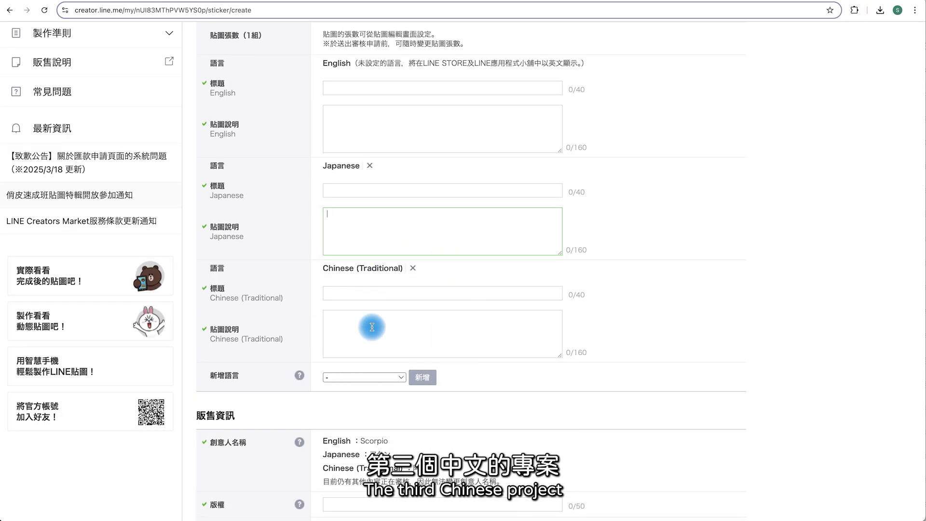
{"action": "left_click", "coordinate": [708, 252]}
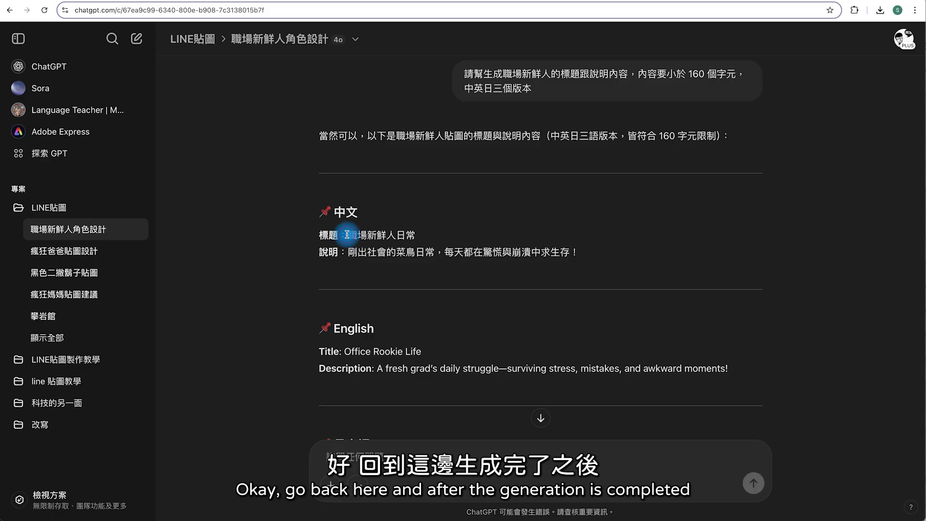
{"action": "left_click_drag", "start_coordinate": [346, 235], "coordinate": [416, 235]}
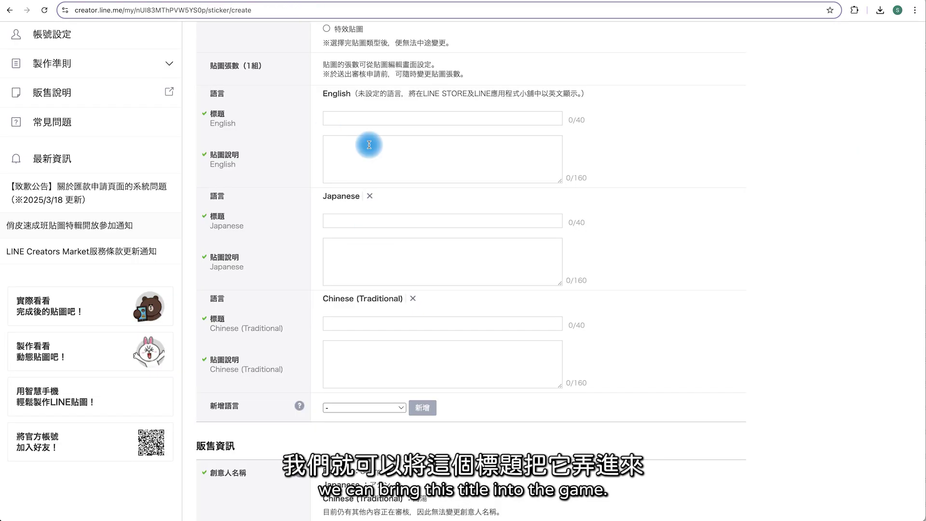
{"action": "left_click", "coordinate": [368, 119]}
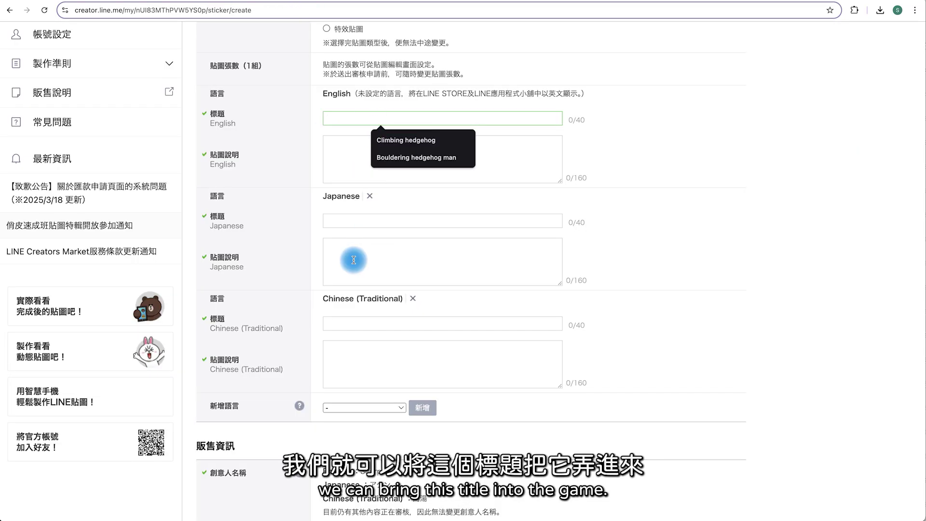
{"action": "left_click", "coordinate": [367, 323]}
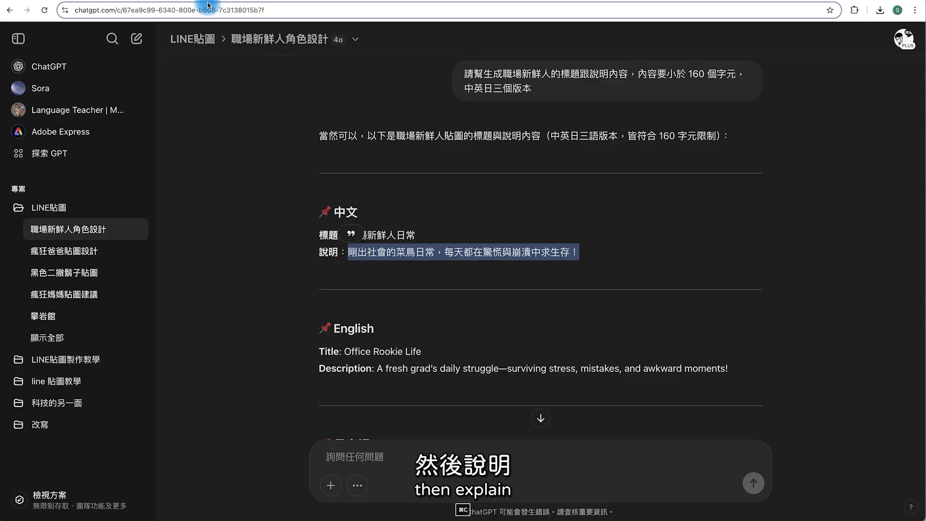
{"action": "left_click", "coordinate": [385, 348]}
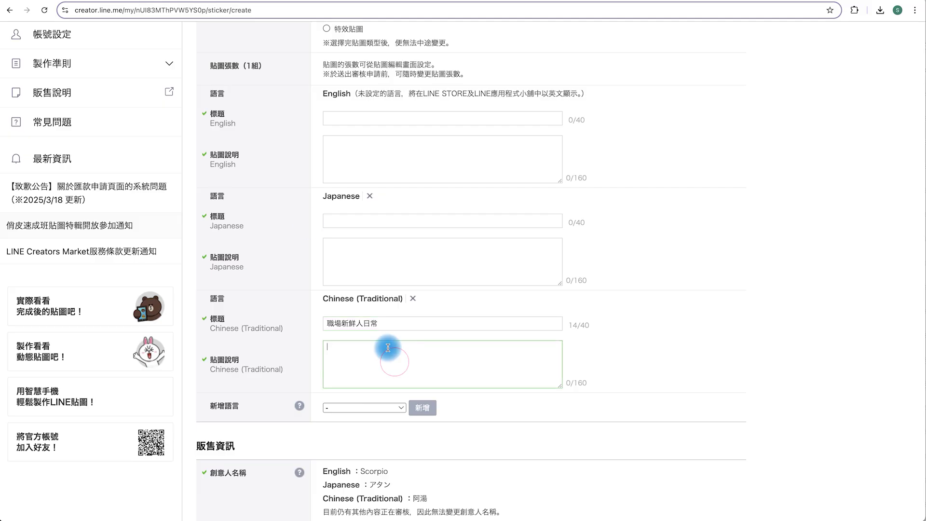
{"action": "type", "text": "剛出社會的菜鳥日常，每天都在驚慌與崩潰中求生存！"}
Copy ChatGPT's English title Office Rookie Life and description A fresh grad’s daily struggle—surviving stress, mistakes, and awkward moments! into the form's English fields.
{"action": "left_click_drag", "start_coordinate": [344, 352], "coordinate": [421, 351]}
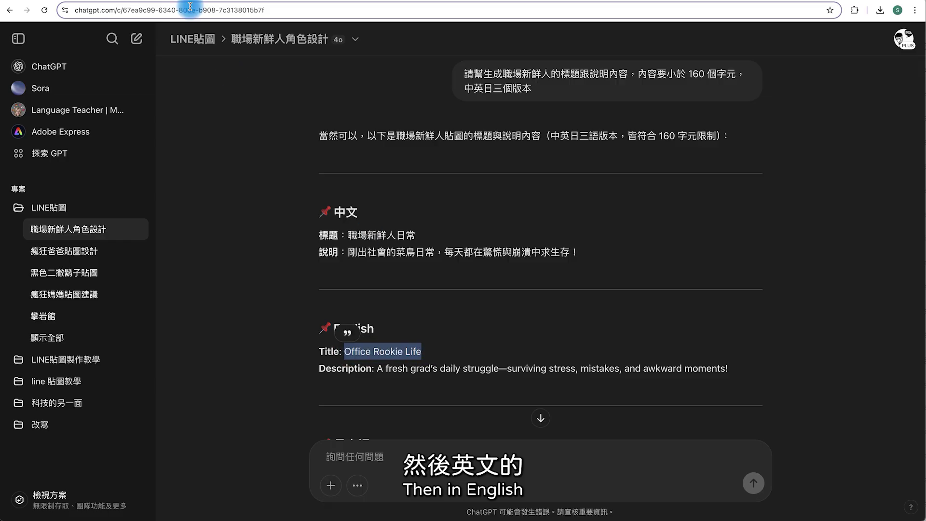
{"action": "type", "text": "Office Rookie Life"}
{"action": "left_click_drag", "start_coordinate": [377, 368], "coordinate": [715, 372]}
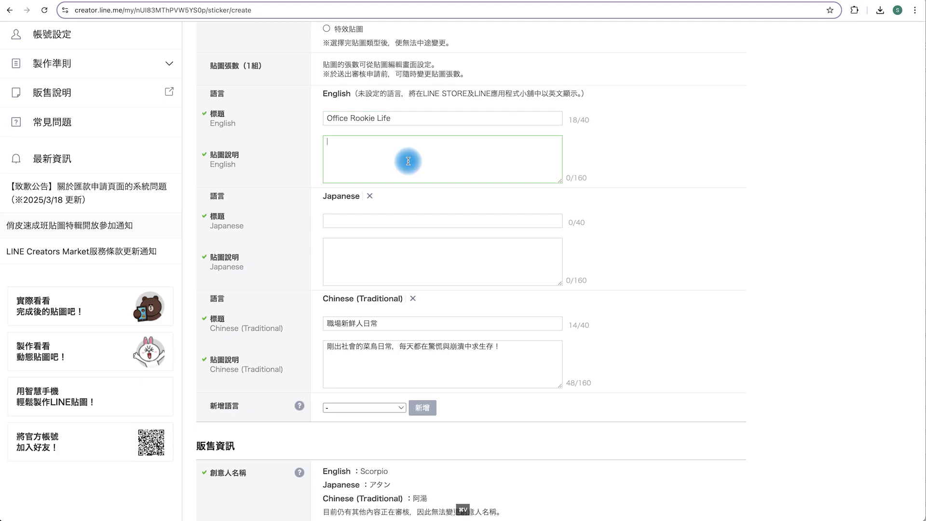
{"action": "type", "text": "A fresh grad’s daily struggle—surviving stress, mistakes, and awkward moments!"}
Copy ChatGPT's Japanese title 新社会人の日常 and description ミス連発、焦りまくり！新社会人のリアルすぎる日常スタンプ！ into the form's Japanese fields.
{"action": "left_click_drag", "start_coordinate": [367, 308], "coordinate": [384, 309]}
{"action": "type", "text": "新社会人の日常"}
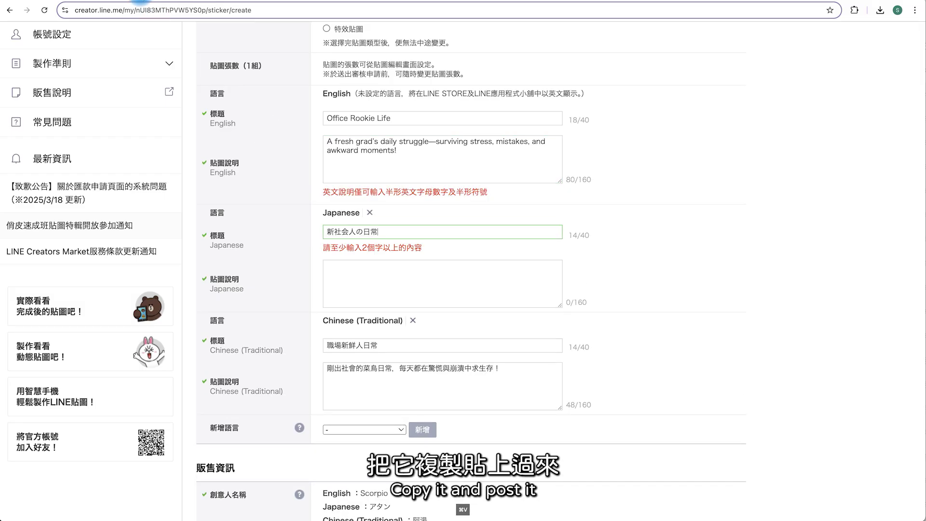
{"action": "left_click_drag", "start_coordinate": [348, 325], "coordinate": [627, 325]}
{"action": "key", "text": "super+c"}
{"action": "left_click", "coordinate": [407, 268]}
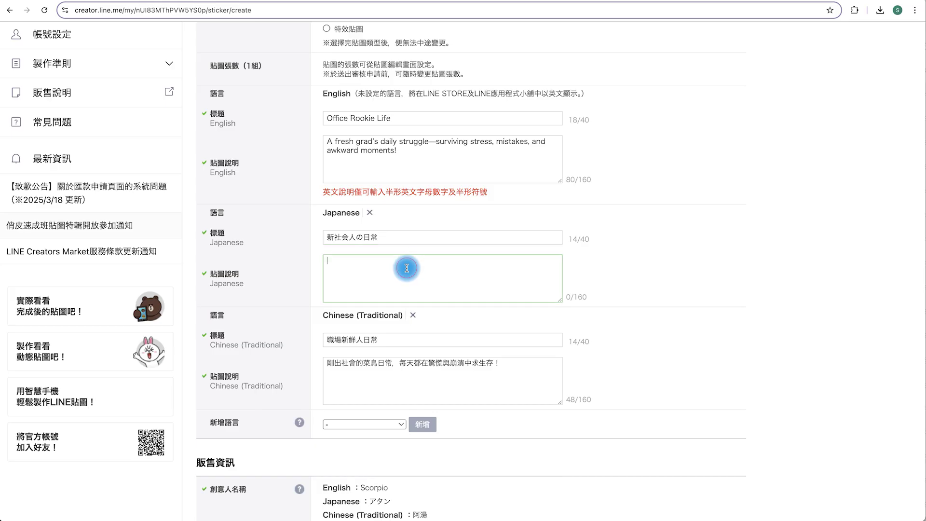
{"action": "key", "text": "super+v"}
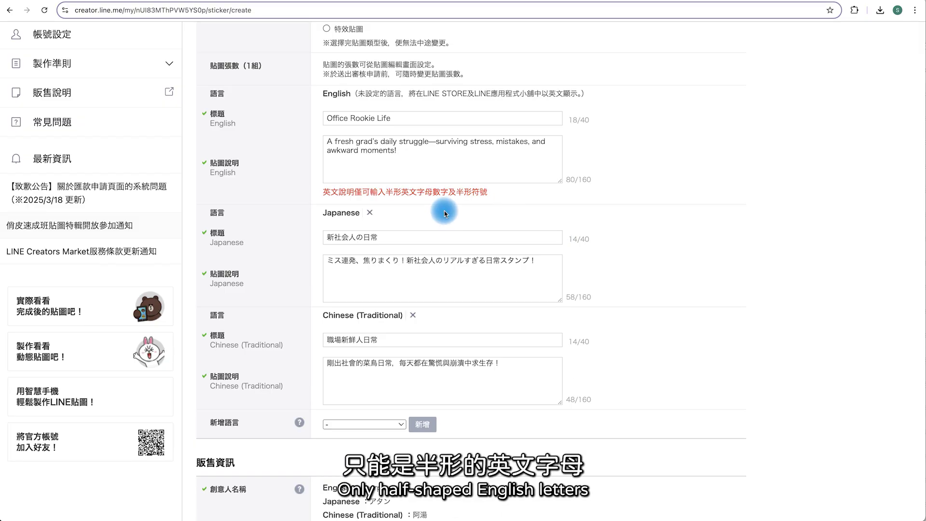
Replace the dash and apostrophe in the English description with half-width characters and remove the spaces after its commas.
{"action": "left_click", "coordinate": [435, 141]}
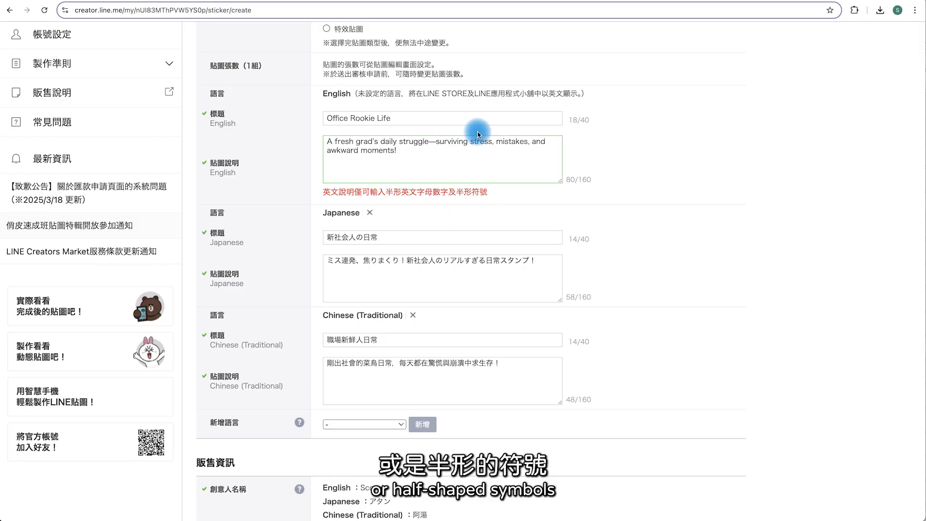
{"action": "key", "text": "BackSpace"}
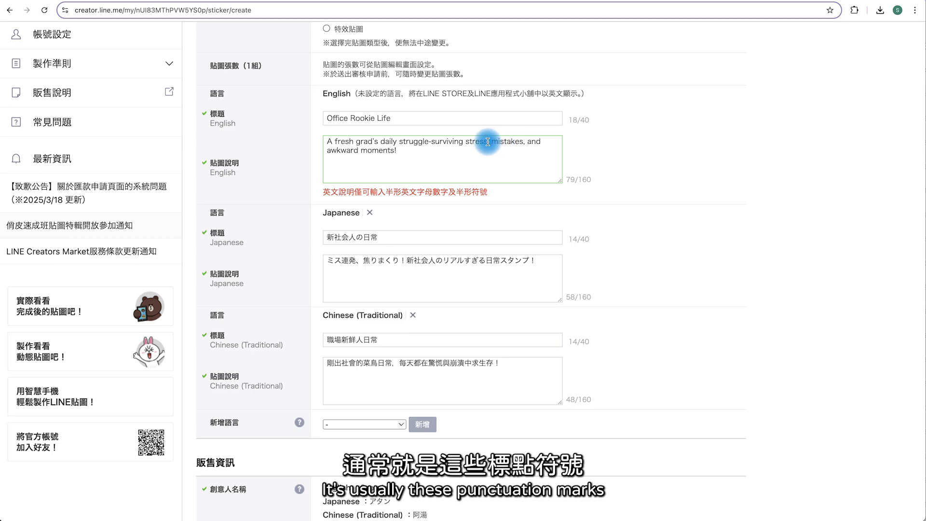
{"action": "key", "text": "BackSpace"}
{"action": "left_click", "coordinate": [527, 142]}
{"action": "key", "text": "BackSpace"}
{"action": "left_click", "coordinate": [373, 141]}
{"action": "key", "text": "BackSpace"}
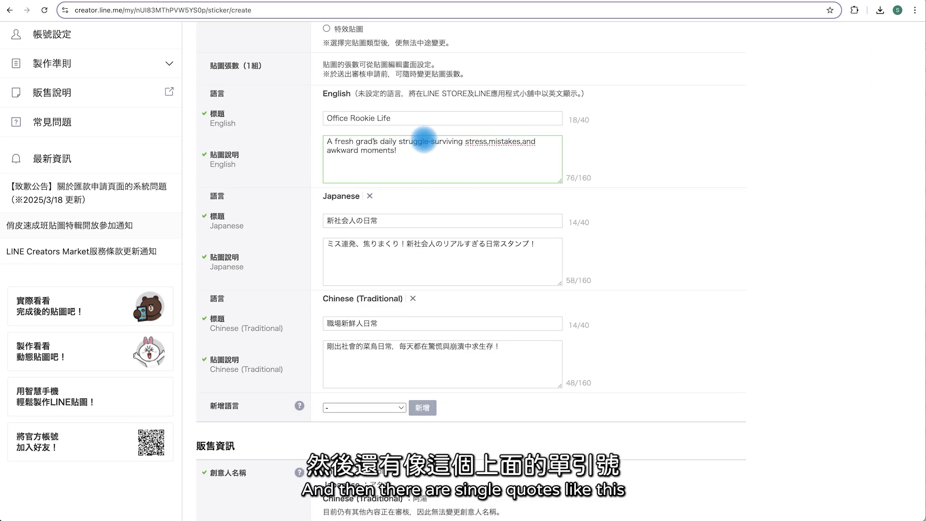
{"action": "left_click", "coordinate": [690, 198]}
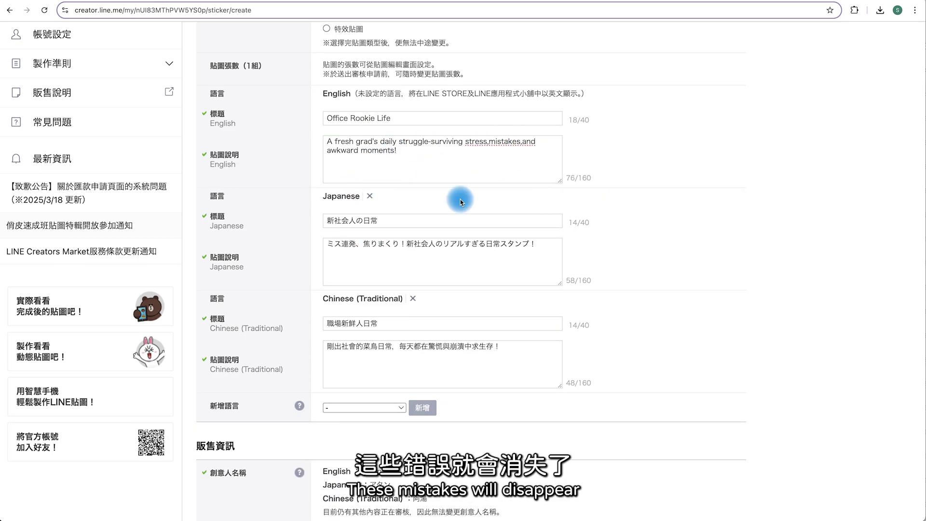
Fill in the 版權 (copyright) field with the text Do not steal my spiky style.
{"action": "scroll", "coordinate": [619, 266], "scroll_direction": "down", "scroll_amount": 7}
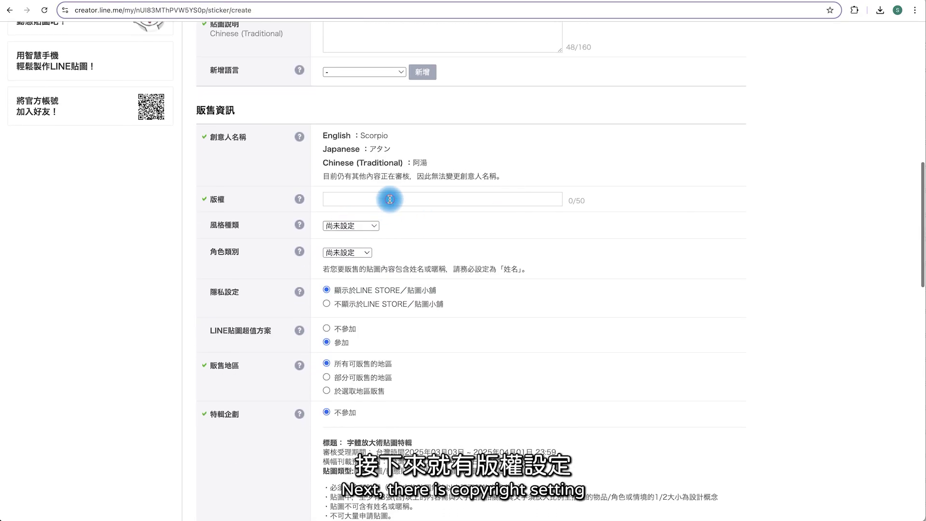
{"action": "left_click", "coordinate": [379, 200]}
{"action": "left_click", "coordinate": [378, 227]}
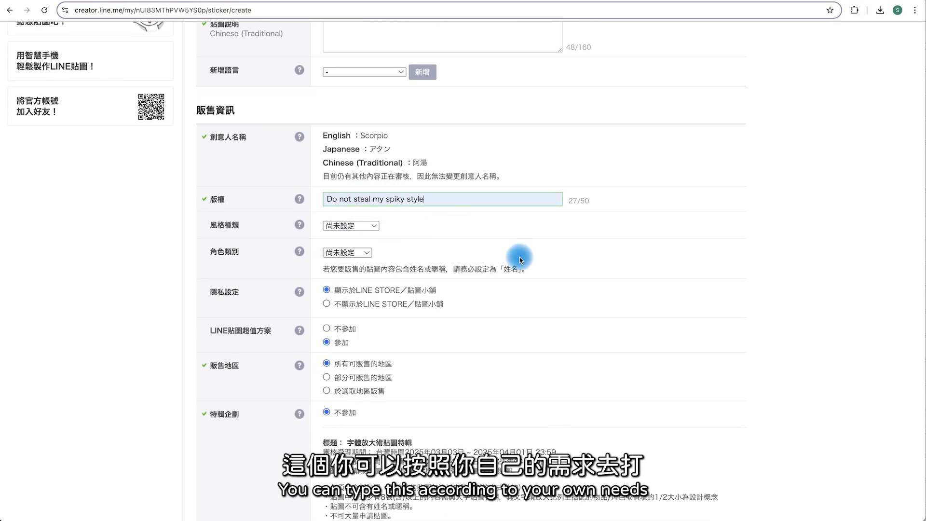
Set the style type 風格種類 to 療癒系 and the character category 角色類別 to 男性角色.
{"action": "scroll", "coordinate": [521, 260], "scroll_direction": "down", "scroll_amount": 1}
{"action": "left_click", "coordinate": [352, 175]}
{"action": "left_click", "coordinate": [352, 187]}
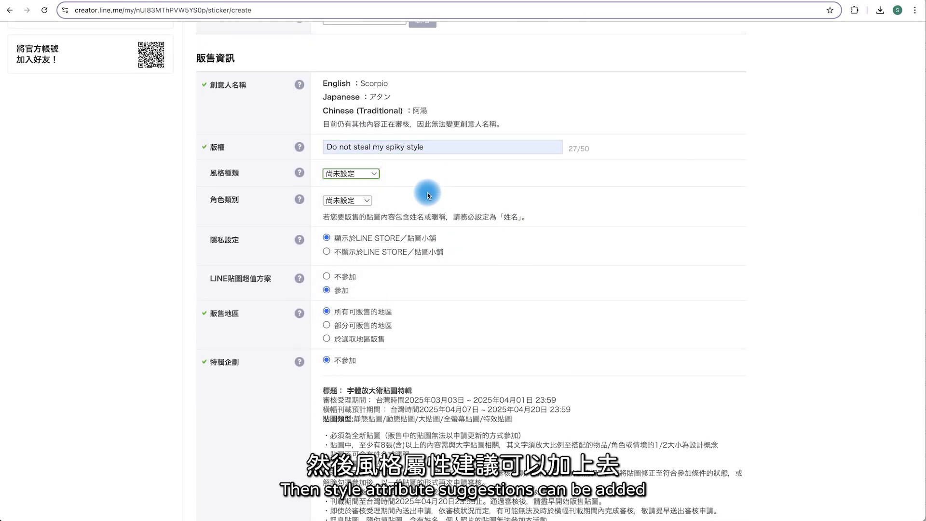
{"action": "left_click", "coordinate": [346, 171]}
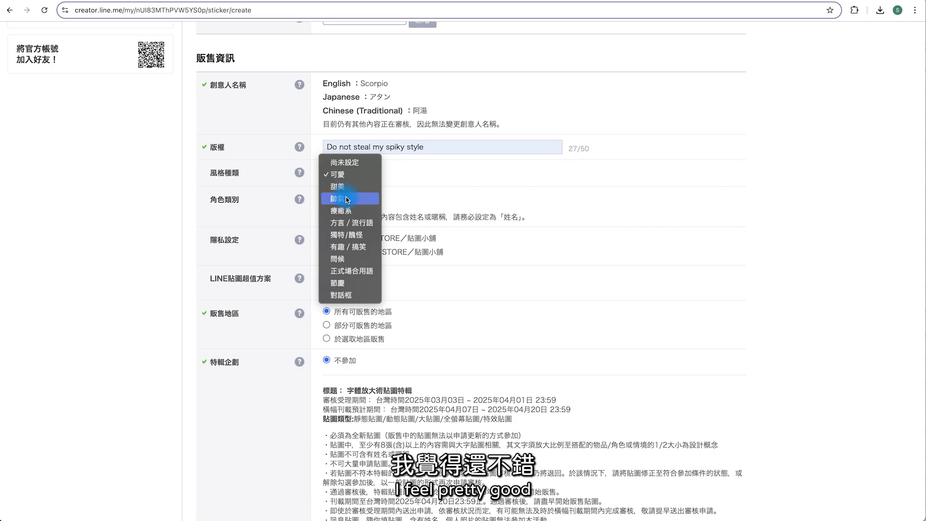
{"action": "left_click", "coordinate": [341, 211]}
{"action": "left_click", "coordinate": [347, 200]}
{"action": "left_click", "coordinate": [352, 211]}
Set the sales area to 於選取地區販售, deselect all continents, and select only 台灣 under 亞洲.
{"action": "scroll", "coordinate": [411, 183], "scroll_direction": "down", "scroll_amount": 1}
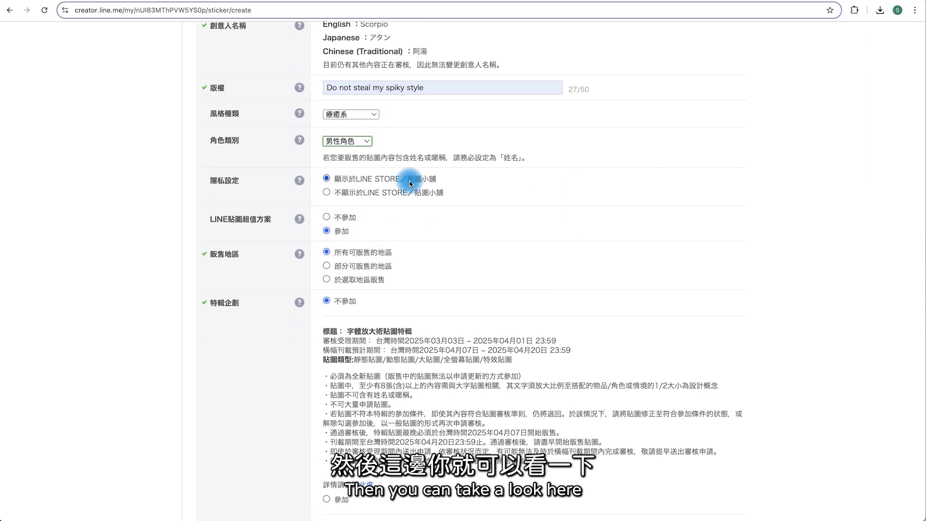
{"action": "scroll", "coordinate": [400, 164], "scroll_direction": "down", "scroll_amount": 1}
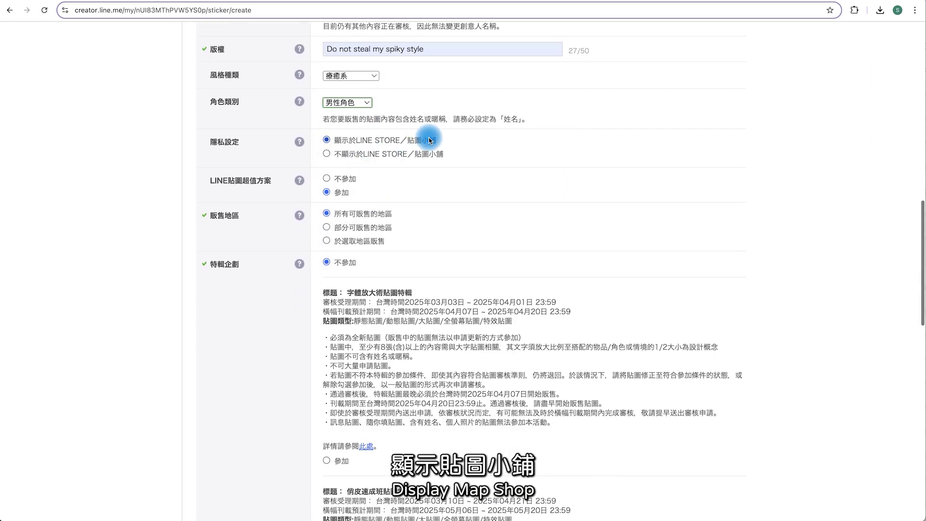
{"action": "scroll", "coordinate": [429, 141], "scroll_direction": "down", "scroll_amount": 1}
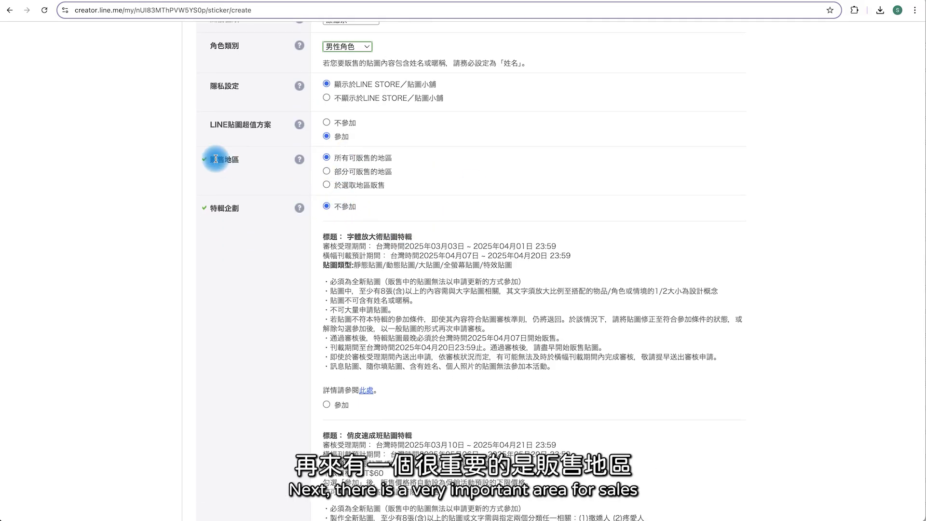
{"action": "left_click", "coordinate": [328, 186]}
{"action": "left_click", "coordinate": [326, 208]}
{"action": "left_click", "coordinate": [325, 232]}
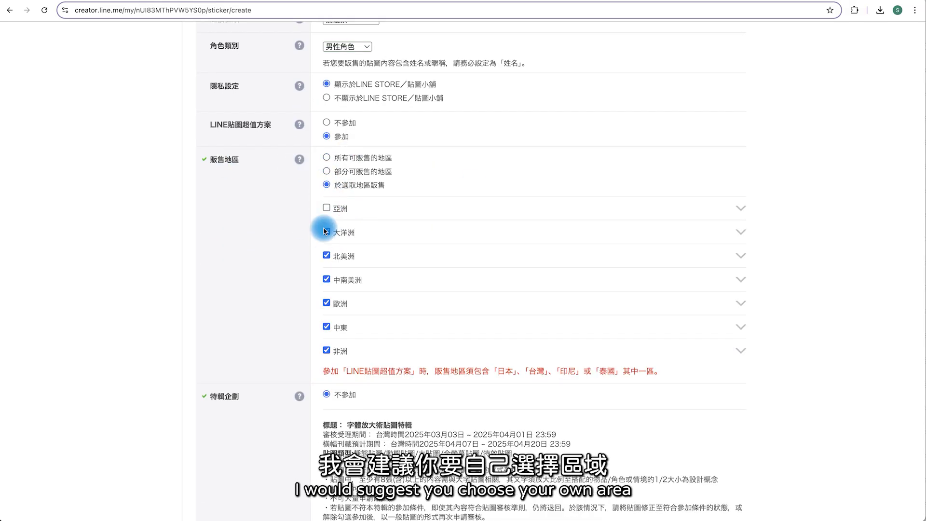
{"action": "left_click", "coordinate": [326, 279]}
{"action": "left_click", "coordinate": [327, 303]}
{"action": "left_click", "coordinate": [326, 327]}
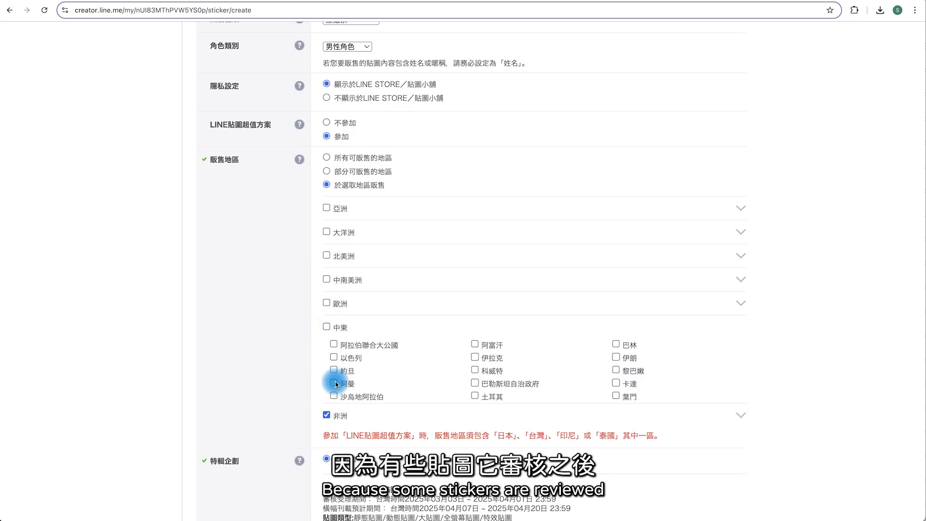
{"action": "left_click", "coordinate": [326, 415]}
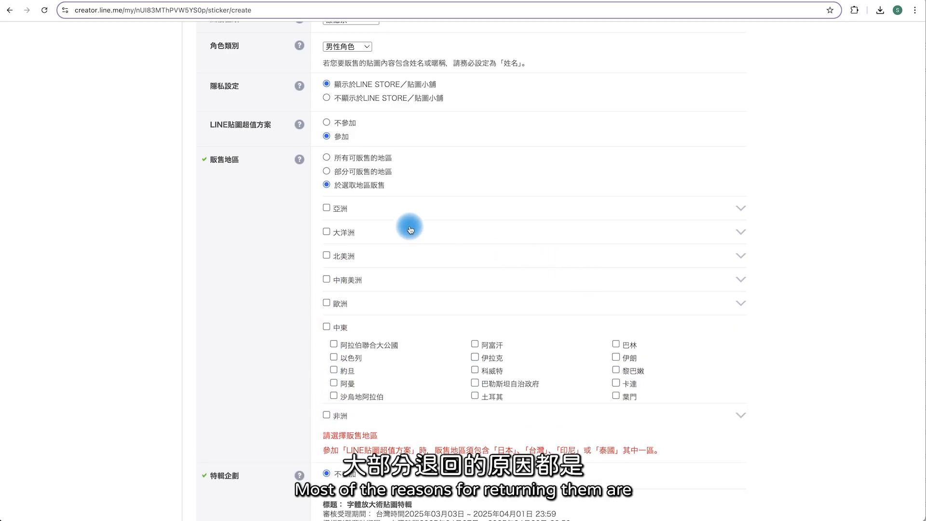
{"action": "left_click", "coordinate": [738, 210]}
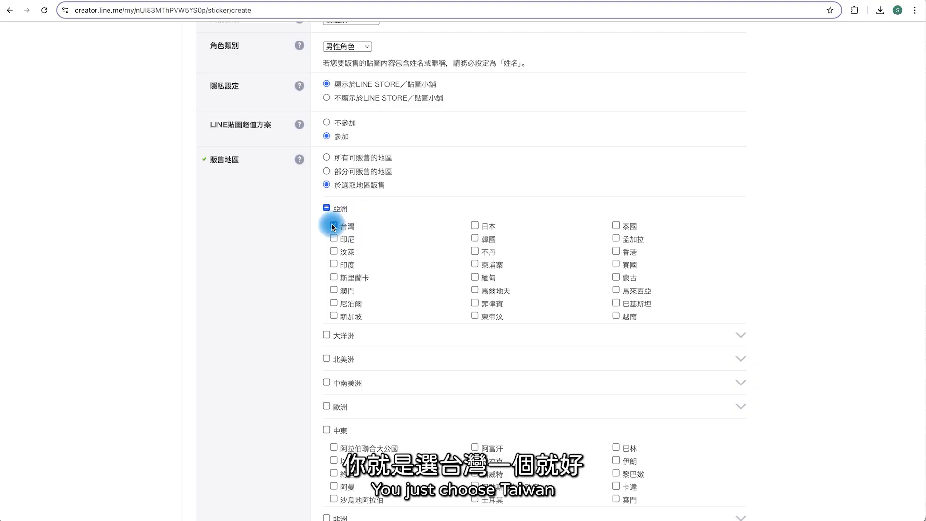
Set the sales start to 自動開始販售 and save the sticker submission form.
{"action": "scroll", "coordinate": [296, 328], "scroll_direction": "down", "scroll_amount": 20}
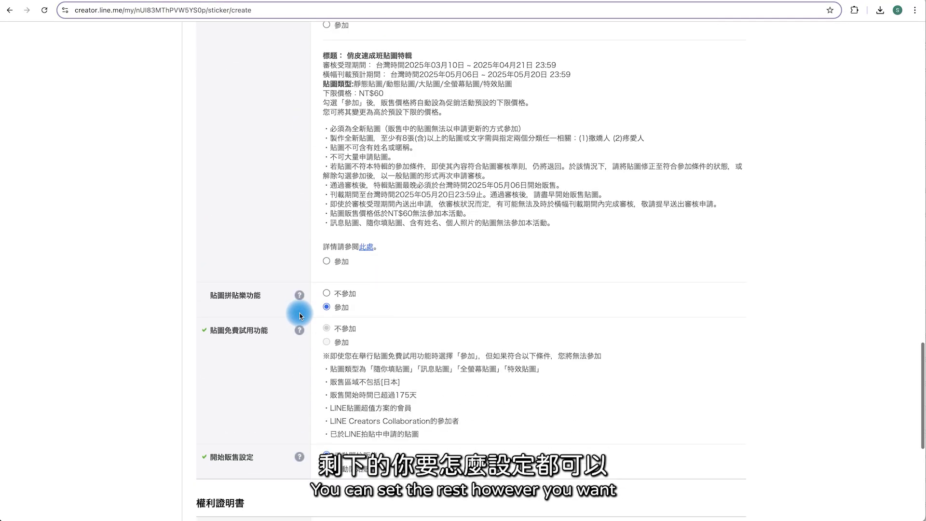
{"action": "scroll", "coordinate": [351, 296], "scroll_direction": "down", "scroll_amount": 2}
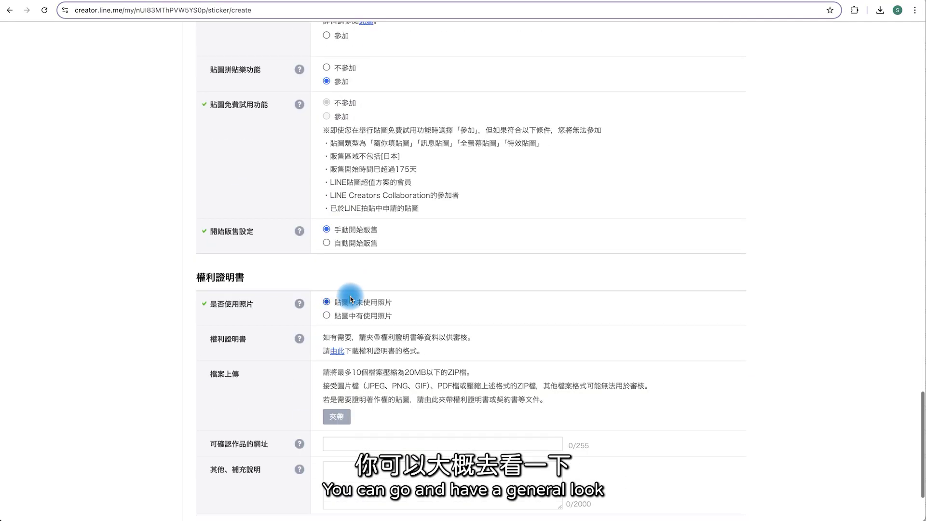
{"action": "left_click", "coordinate": [326, 243]}
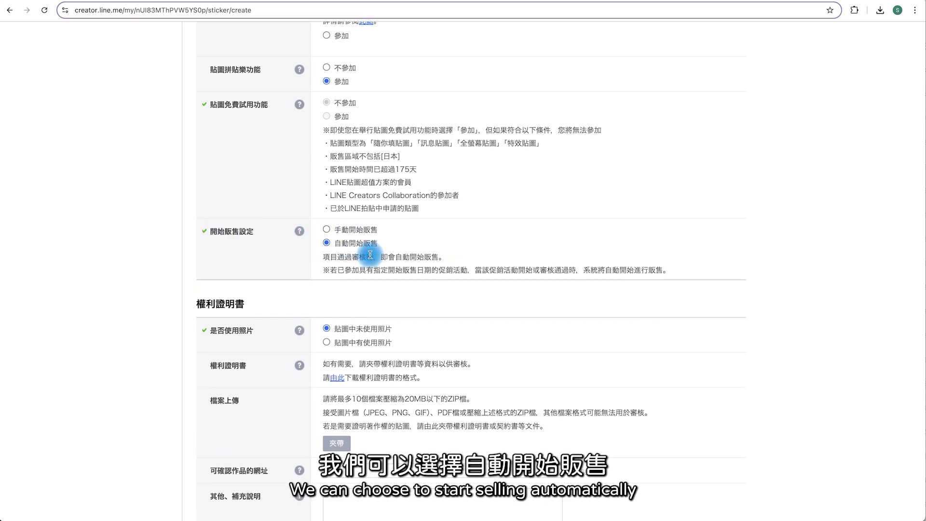
{"action": "scroll", "coordinate": [441, 304], "scroll_direction": "down", "scroll_amount": 2}
{"action": "left_click", "coordinate": [531, 444]}
{"action": "left_click", "coordinate": [501, 283]}
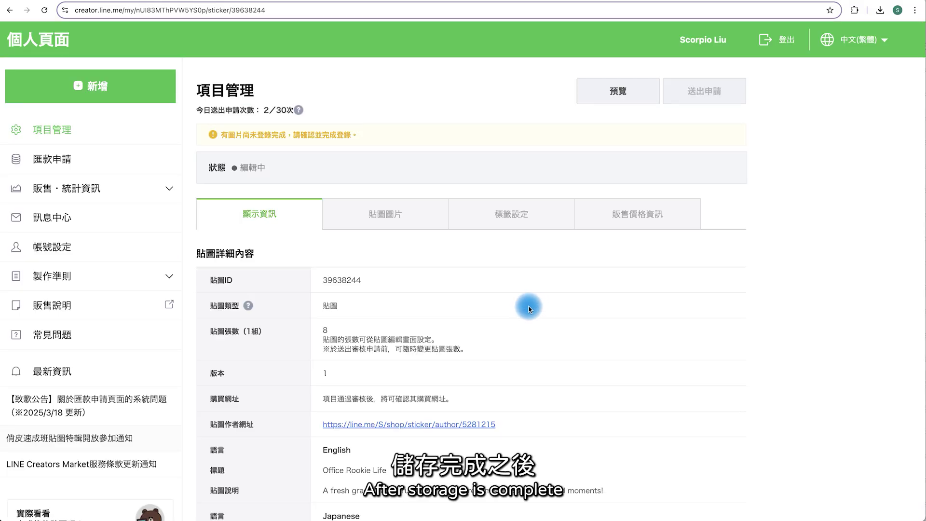
Open the 貼圖圖片 section for editing and keep the set size at 8張.
{"action": "left_click", "coordinate": [389, 222]}
{"action": "scroll", "coordinate": [375, 249], "scroll_direction": "down", "scroll_amount": 2}
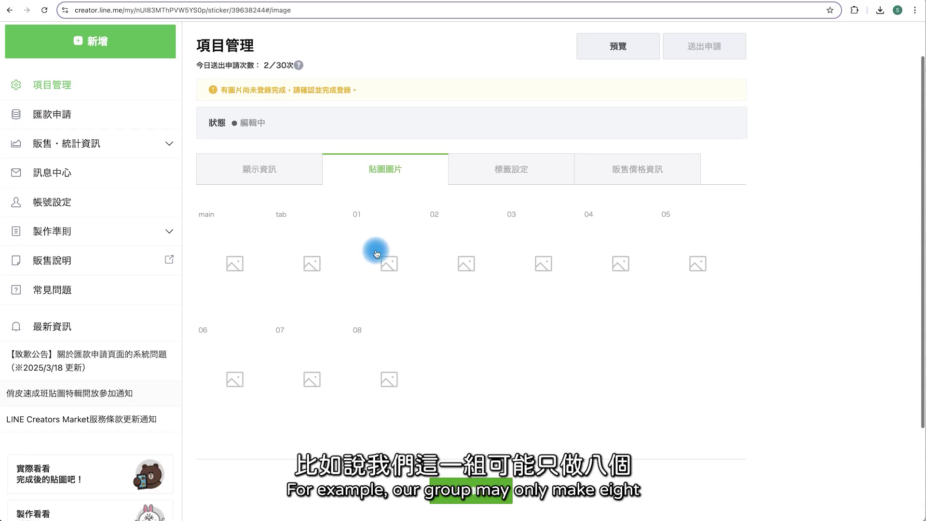
{"action": "scroll", "coordinate": [360, 248], "scroll_direction": "down", "scroll_amount": 1}
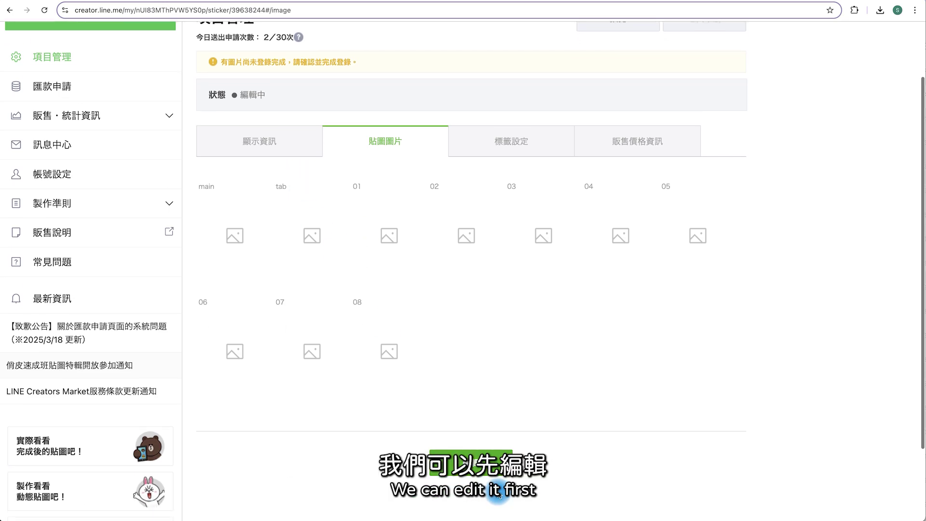
{"action": "left_click", "coordinate": [461, 458]}
{"action": "left_click", "coordinate": [299, 167]}
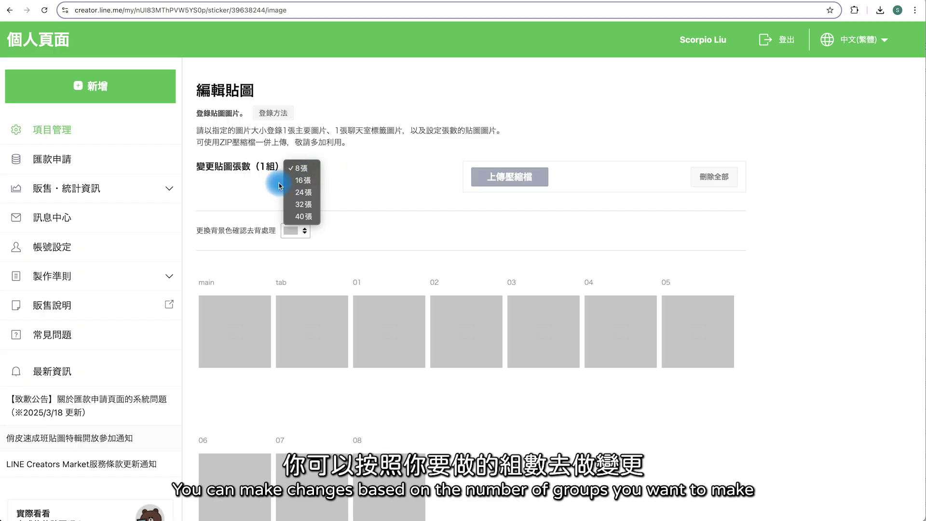
{"action": "left_click", "coordinate": [355, 180]}
Upload the sticker captioned 收到！但不懂 to image slot 01.
{"action": "scroll", "coordinate": [478, 151], "scroll_direction": "down", "scroll_amount": 2}
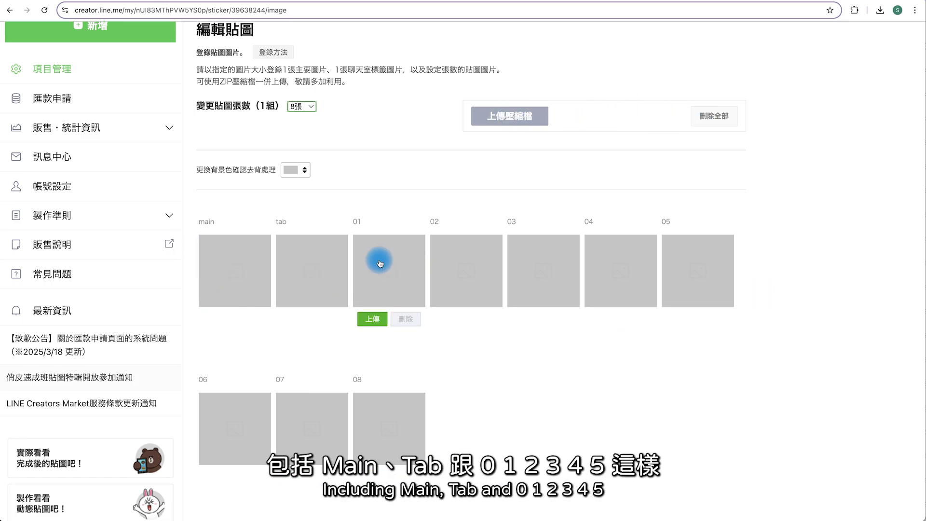
{"action": "mouse_move", "coordinate": [415, 303]}
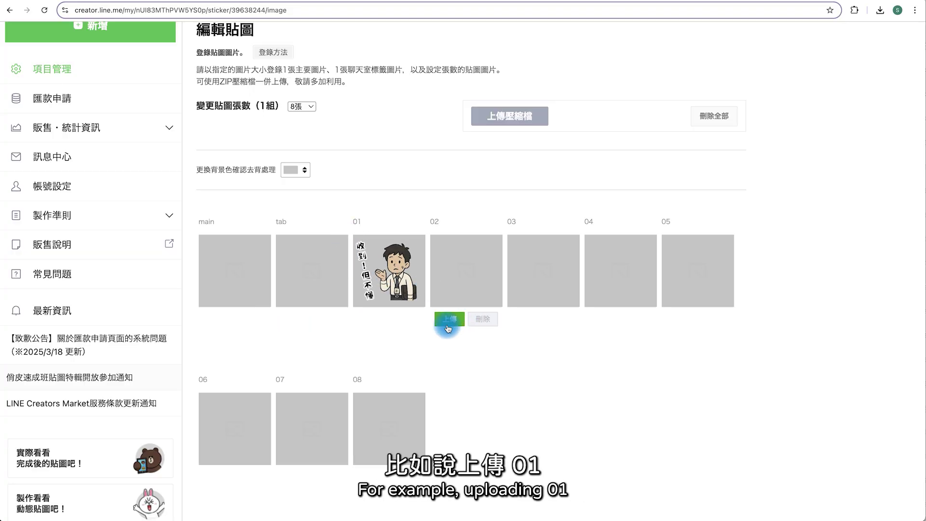
Upload the sticker captioned 我現在超忙 to image slot 02 and return to the item overview.
{"action": "left_click", "coordinate": [450, 319]}
{"action": "left_click", "coordinate": [400, 82]}
{"action": "double_click", "coordinate": [400, 82]}
{"action": "mouse_move", "coordinate": [253, 273]}
{"action": "scroll", "coordinate": [494, 364], "scroll_direction": "down", "scroll_amount": 3}
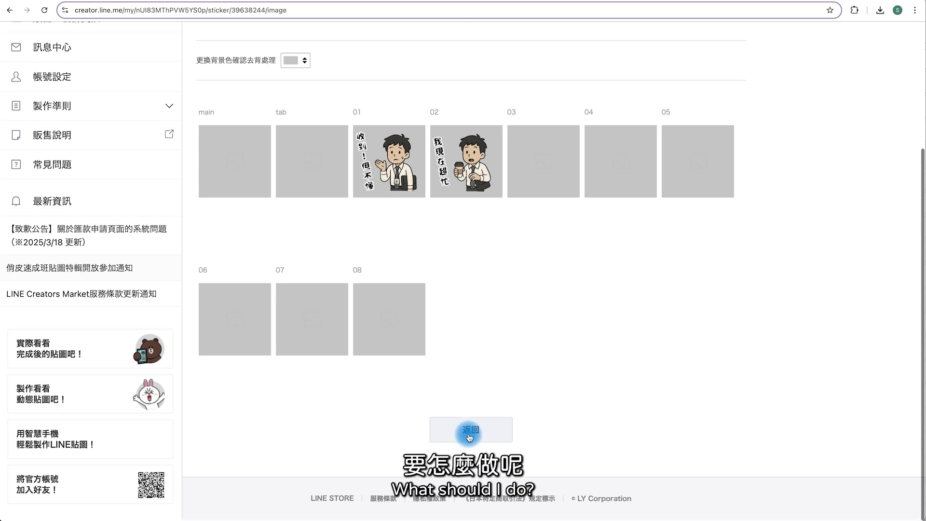
{"action": "key", "text": "super+r"}
Open the sticker production guidelines and check the required sizes of the main image and the chat room tab image.
{"action": "left_click", "coordinate": [154, 274]}
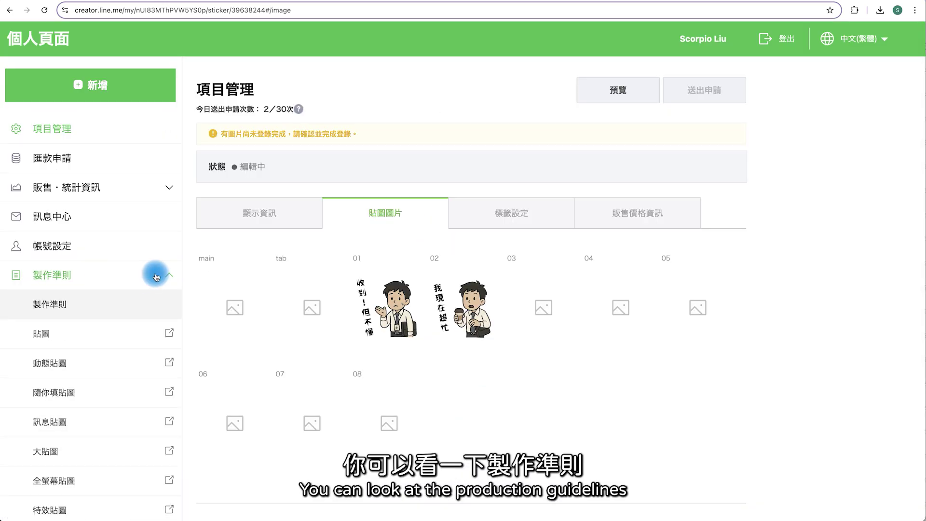
{"action": "left_click", "coordinate": [71, 332]}
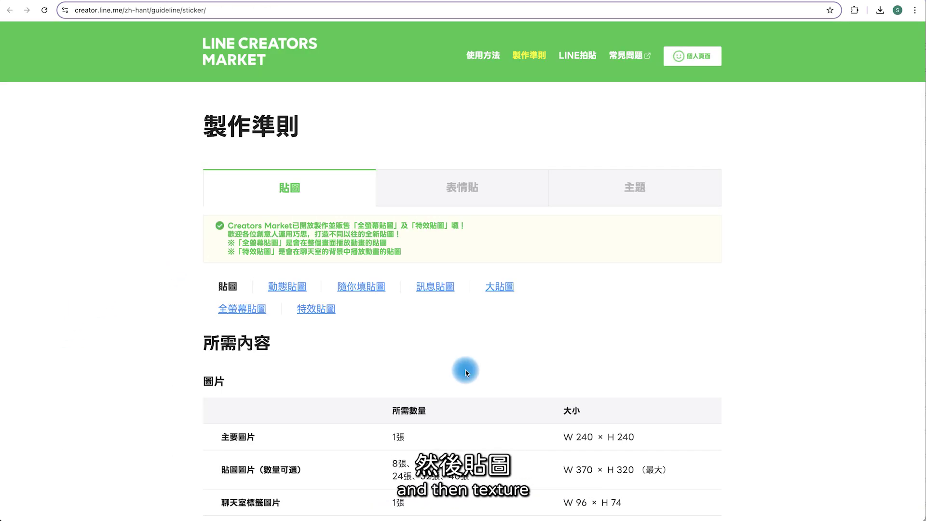
{"action": "scroll", "coordinate": [434, 368], "scroll_direction": "down", "scroll_amount": 2}
{"action": "left_click_drag", "start_coordinate": [221, 346], "coordinate": [341, 348]}
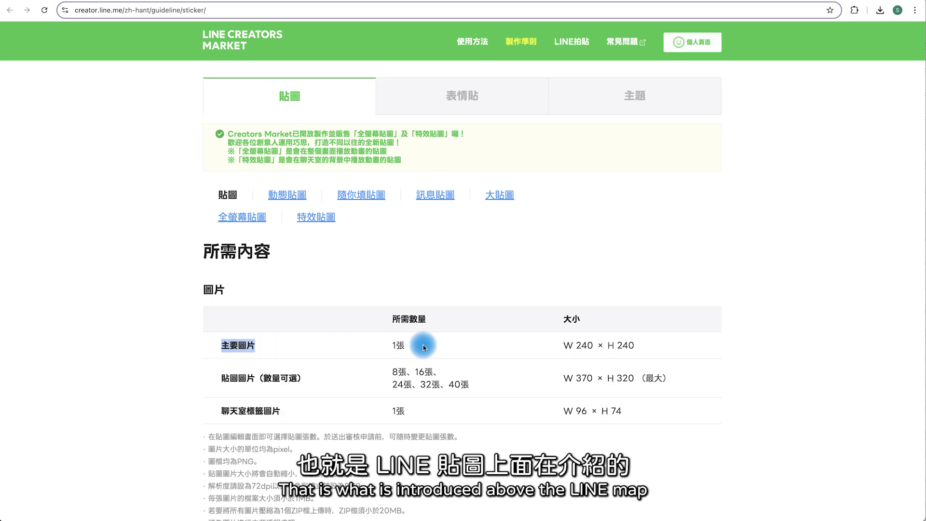
{"action": "left_click", "coordinate": [577, 346]}
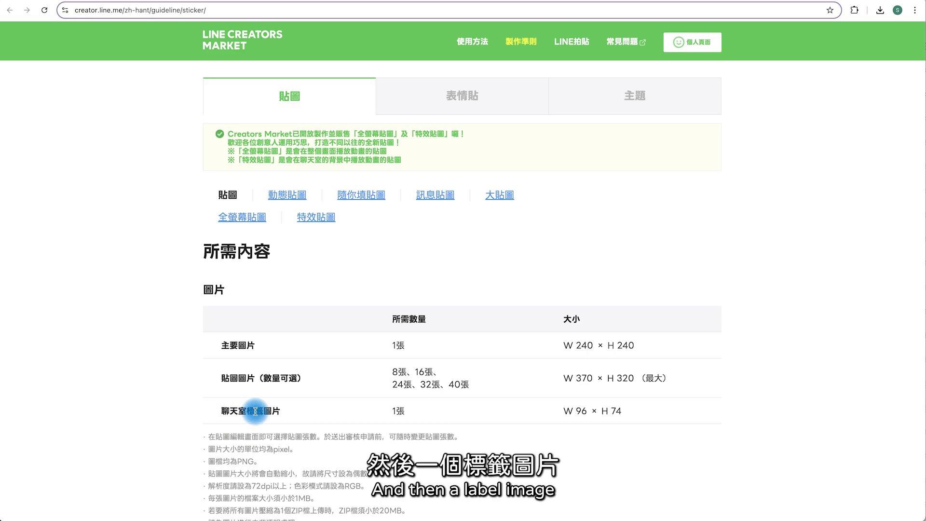
{"action": "left_click_drag", "start_coordinate": [582, 413], "coordinate": [622, 414]}
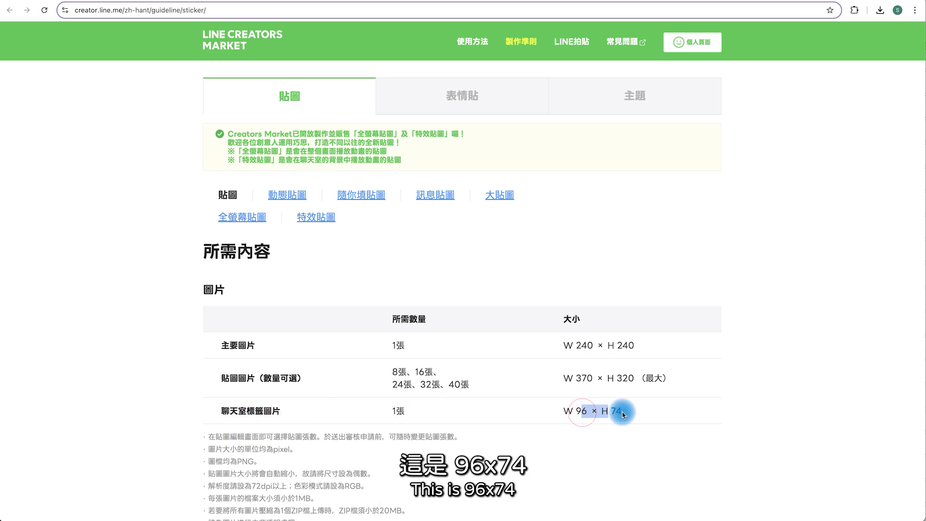
{"action": "left_click", "coordinate": [474, 336]}
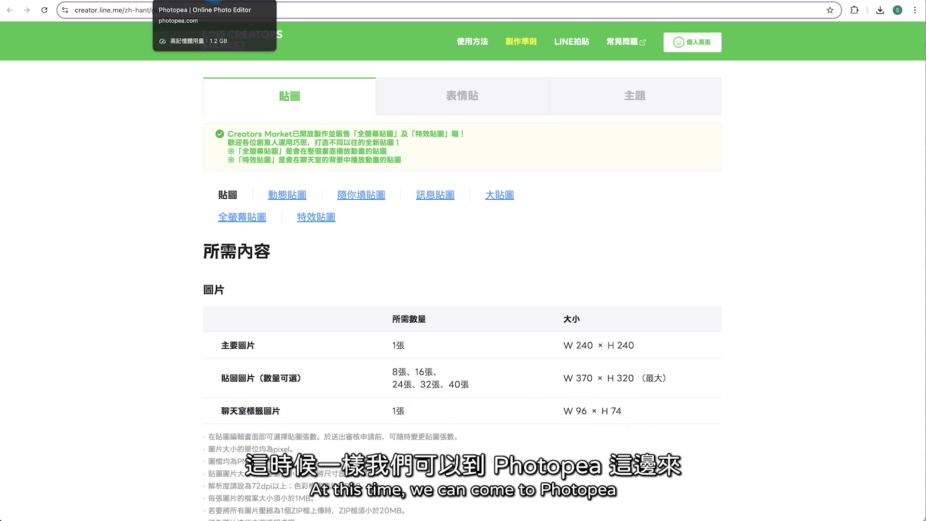
Switch to Photopea and create a new 240 × 240 px project with a transparent background.
{"action": "left_click", "coordinate": [527, 144]}
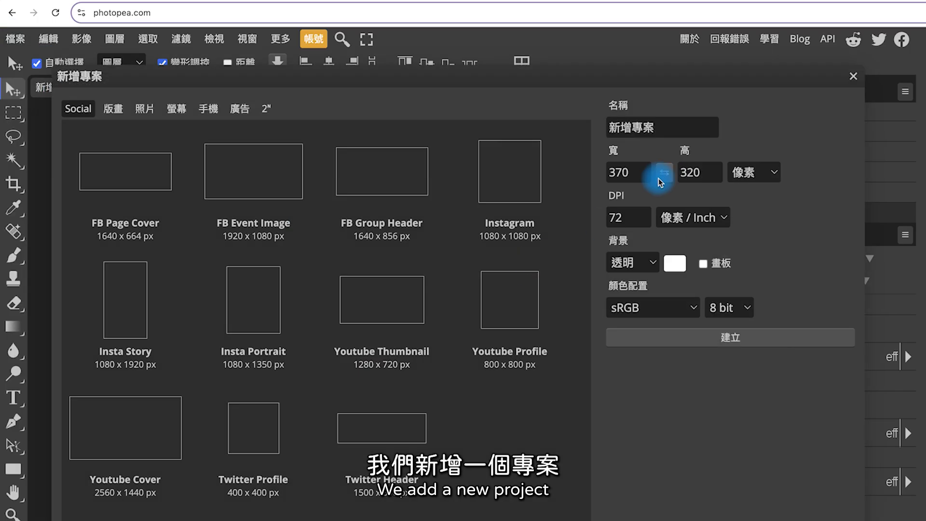
{"action": "double_click", "coordinate": [617, 171]}
{"action": "type", "text": "240"}
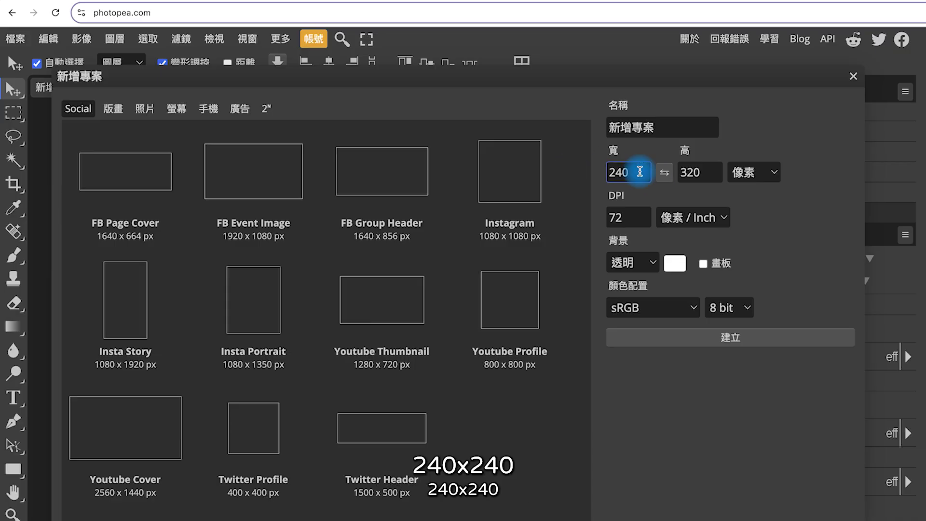
{"action": "key", "text": "Tab"}
{"action": "left_click", "coordinate": [733, 337]}
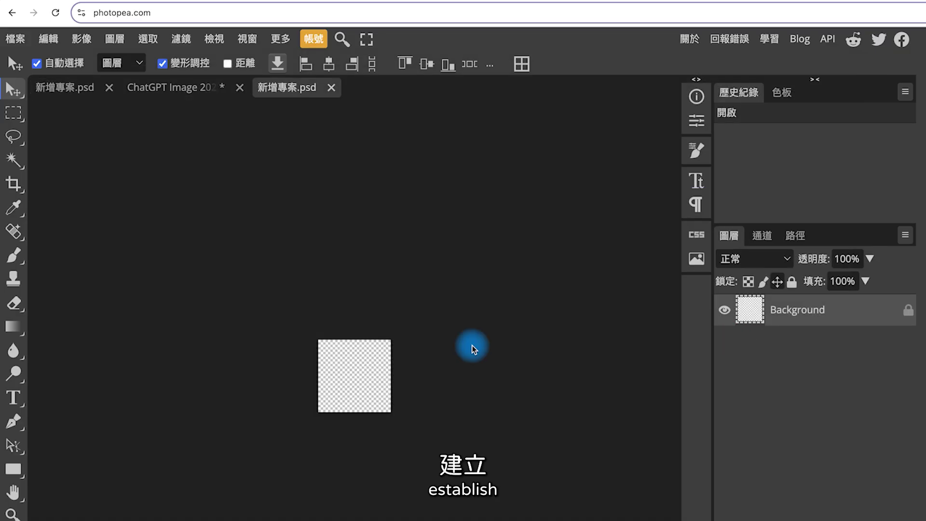
Copy the character holding his cheek from the ChatGPT sheet's bottom row into the 240 × 240 px project.
{"action": "left_click", "coordinate": [183, 88]}
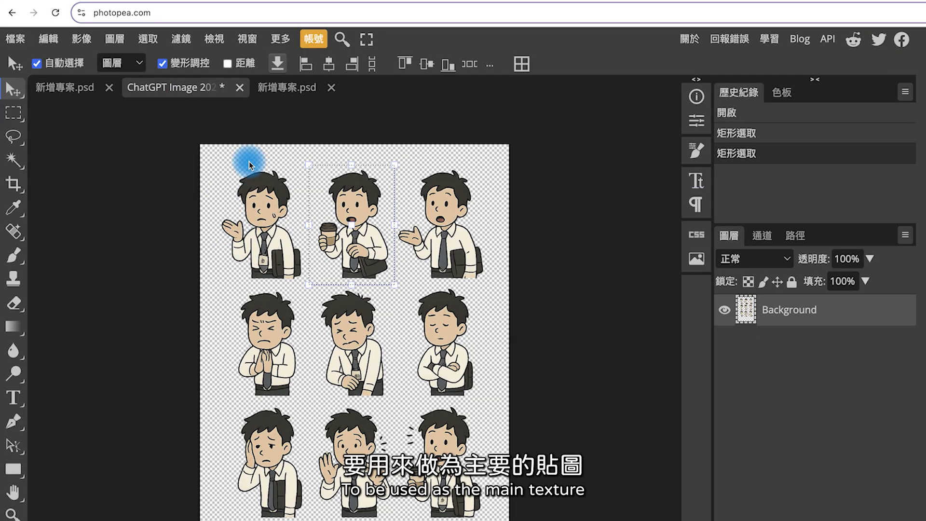
{"action": "left_click", "coordinate": [14, 115]}
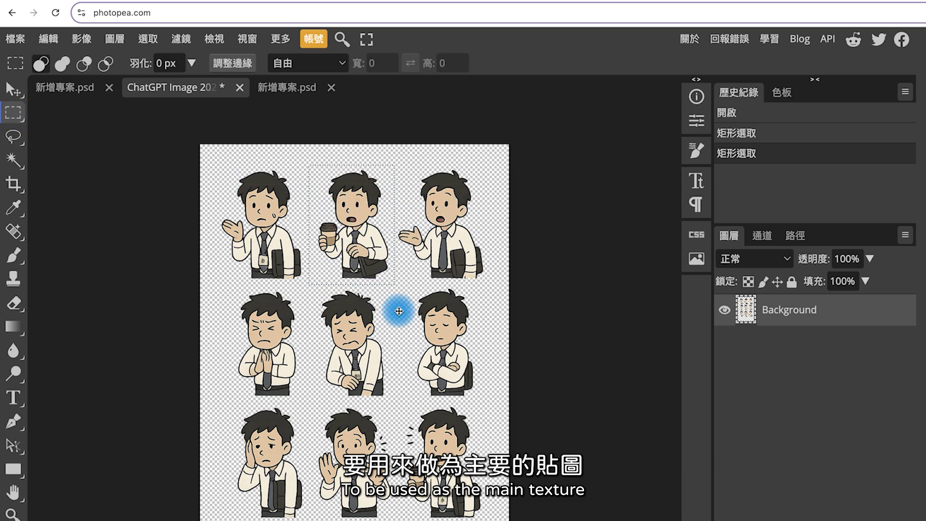
{"action": "left_click_drag", "start_coordinate": [244, 408], "coordinate": [318, 514]}
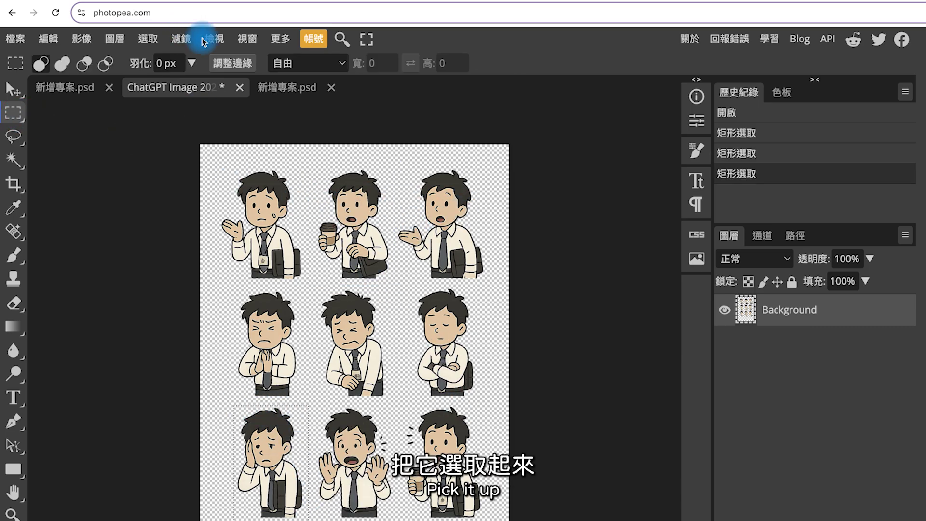
{"action": "left_click", "coordinate": [287, 88]}
{"action": "key", "text": "ctrl+v"}
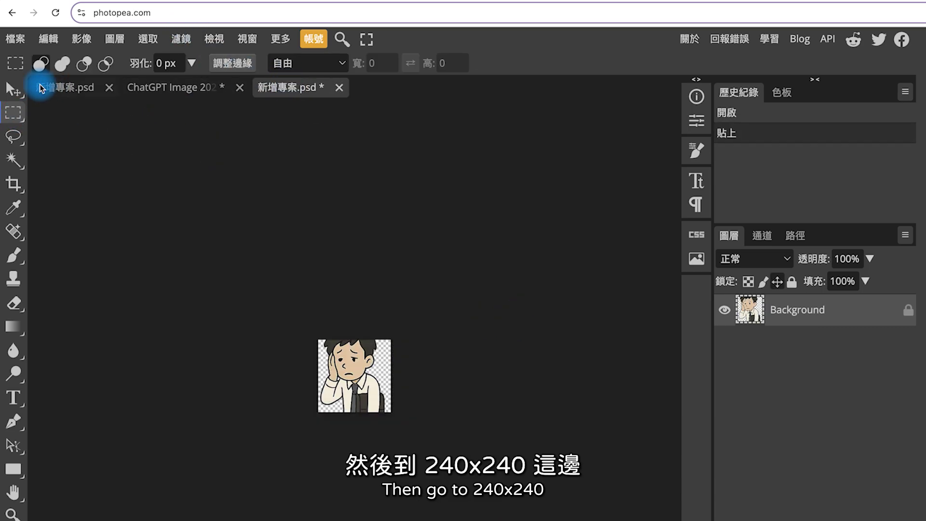
Unlock the character's layer and scale it to about 69% to fit the 240 × 240 px canvas.
{"action": "left_click", "coordinate": [14, 90]}
{"action": "left_click", "coordinate": [391, 320]}
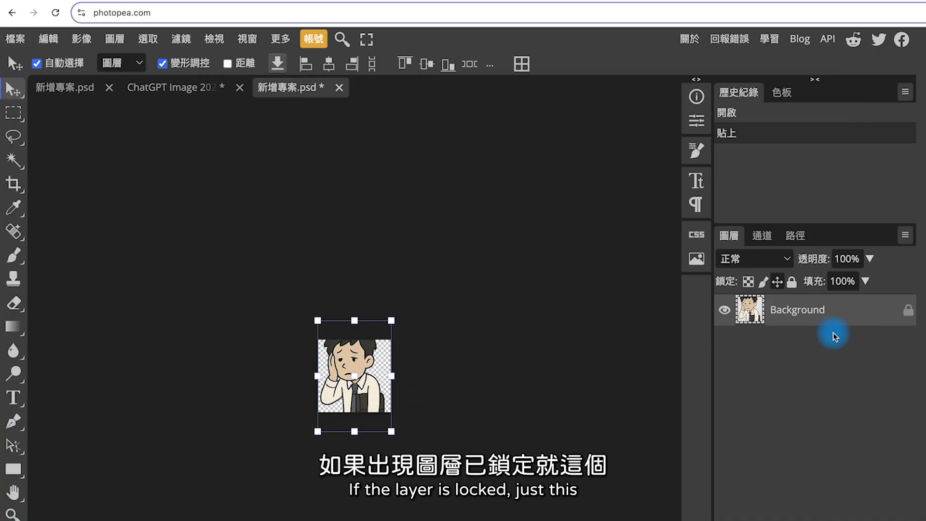
{"action": "left_click", "coordinate": [908, 311]}
{"action": "left_click_drag", "start_coordinate": [391, 321], "coordinate": [341, 368]}
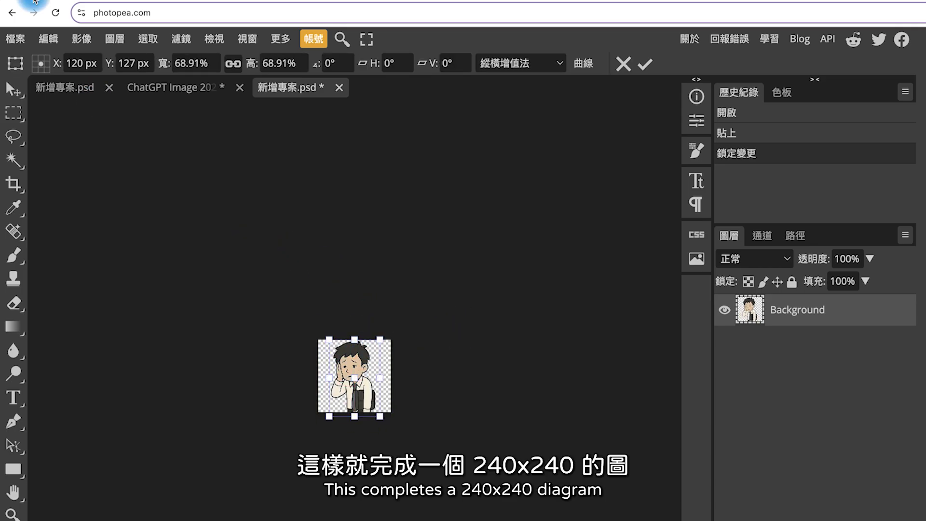
Export the 240 × 240 px image as a PNG named MAIN.
{"action": "left_click", "coordinate": [15, 39]}
{"action": "left_click", "coordinate": [147, 261]}
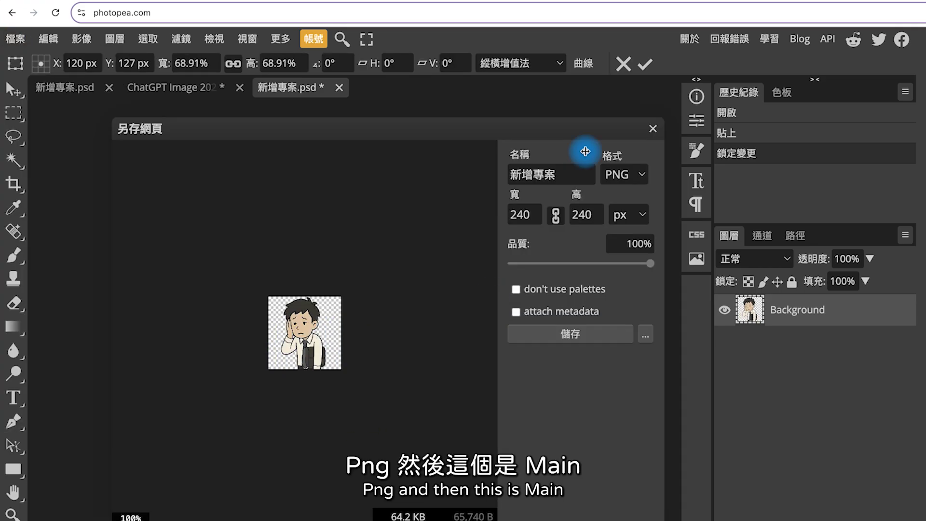
{"action": "left_click_drag", "start_coordinate": [589, 175], "coordinate": [478, 171]}
{"action": "type", "text": "MAIN"}
{"action": "left_click", "coordinate": [589, 332]}
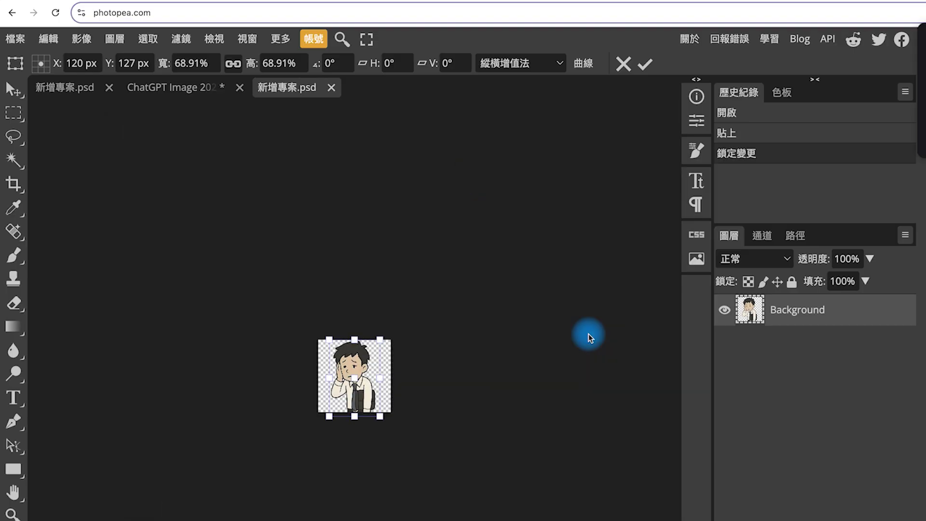
Create another new project sized 96 × 74 px with a transparent background.
{"action": "left_click", "coordinate": [15, 38]}
{"action": "left_click", "coordinate": [31, 59]}
{"action": "double_click", "coordinate": [640, 172]}
{"action": "type", "text": "96"}
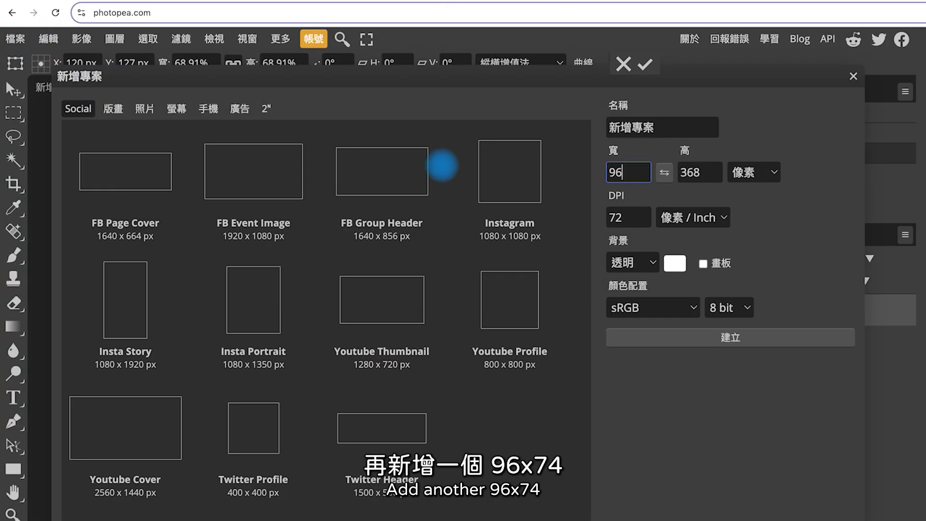
{"action": "double_click", "coordinate": [696, 172]}
{"action": "left_click", "coordinate": [714, 336]}
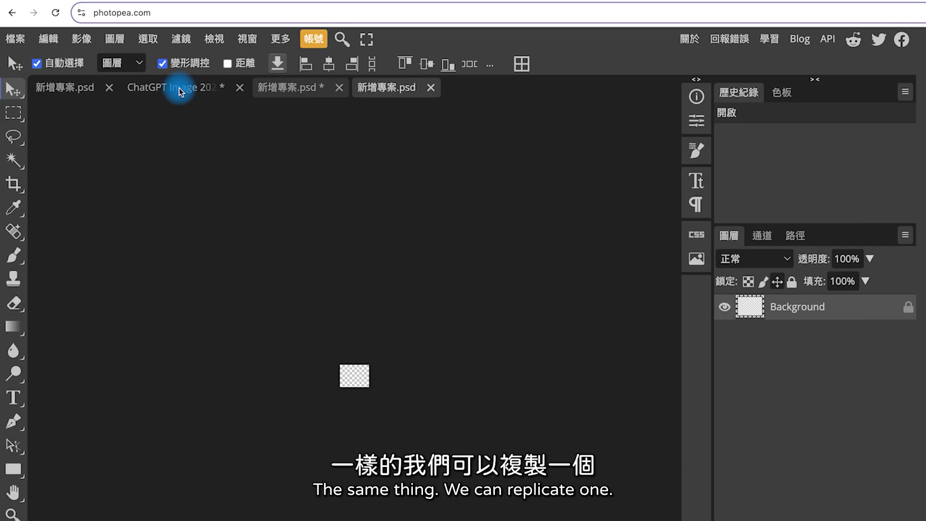
Paste the same cheek-holding character into the 96 × 74 px project, unlock its layer and scale it to about 30%.
{"action": "left_click", "coordinate": [182, 88]}
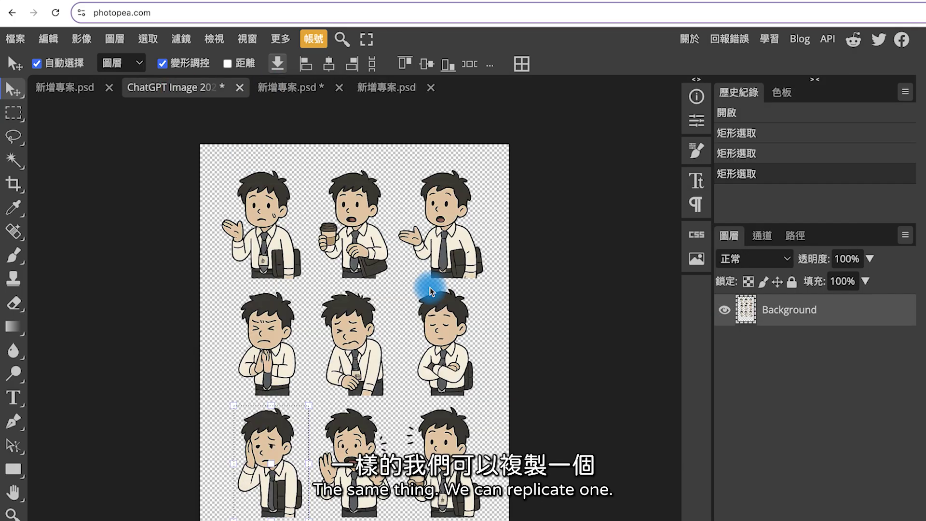
{"action": "left_click", "coordinate": [388, 90]}
{"action": "key", "text": "ctrl+v"}
{"action": "left_click_drag", "start_coordinate": [378, 338], "coordinate": [408, 372]}
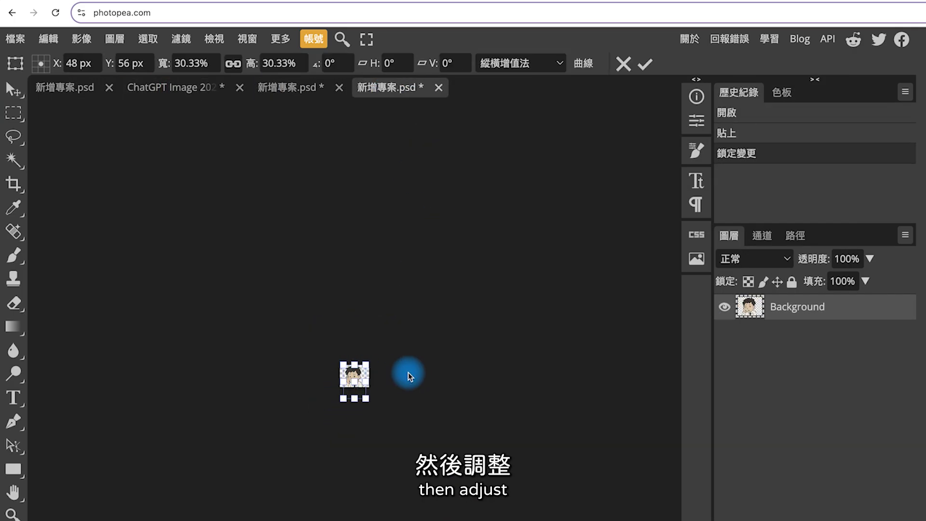
Export the 96 × 74 px image as a PNG named tab.
{"action": "left_click", "coordinate": [15, 38]}
{"action": "mouse_move", "coordinate": [87, 260]}
{"action": "left_click", "coordinate": [166, 262]}
{"action": "double_click", "coordinate": [548, 174]}
{"action": "type", "text": "tab"}
{"action": "left_click", "coordinate": [584, 334]}
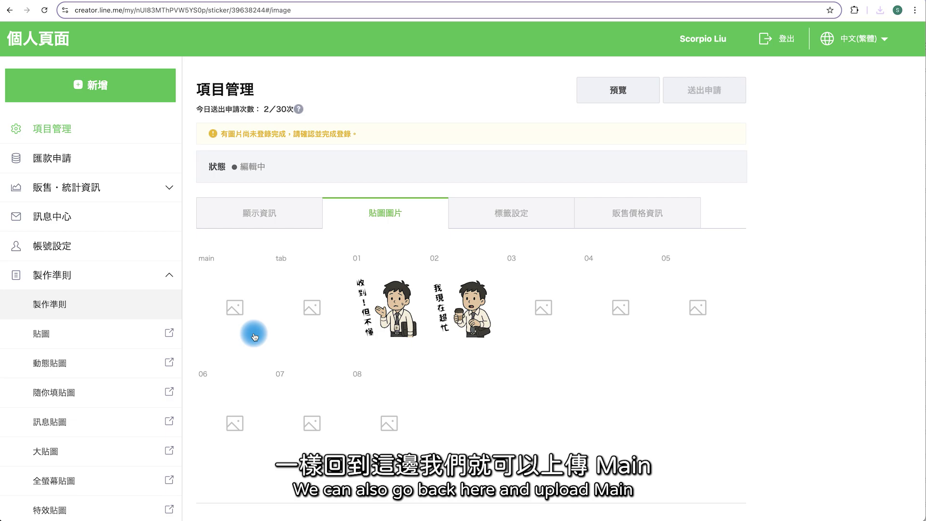
Switch to LINE Creators Market, upload the exported images to the main and tab slots, and return to the item overview.
{"action": "left_click", "coordinate": [255, 336]}
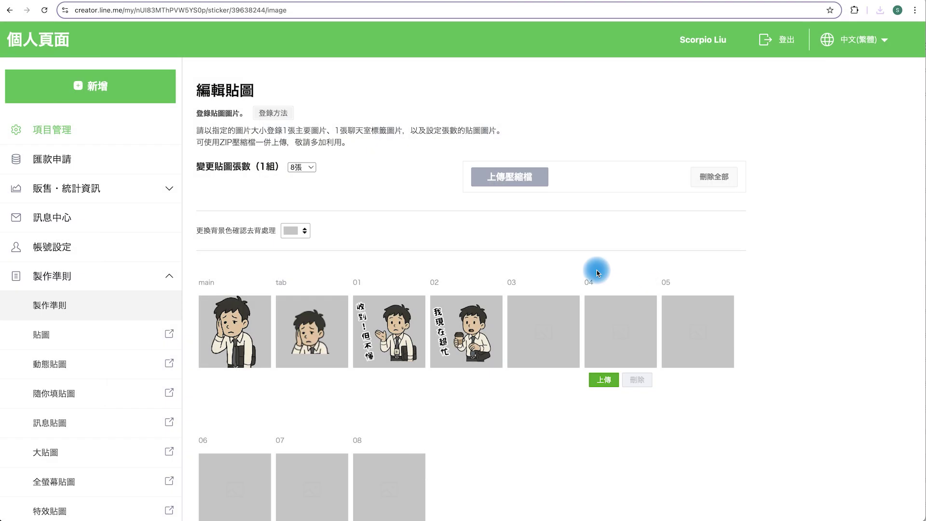
{"action": "scroll", "coordinate": [519, 360], "scroll_direction": "down", "scroll_amount": 2}
{"action": "scroll", "coordinate": [519, 360], "scroll_direction": "down", "scroll_amount": 1}
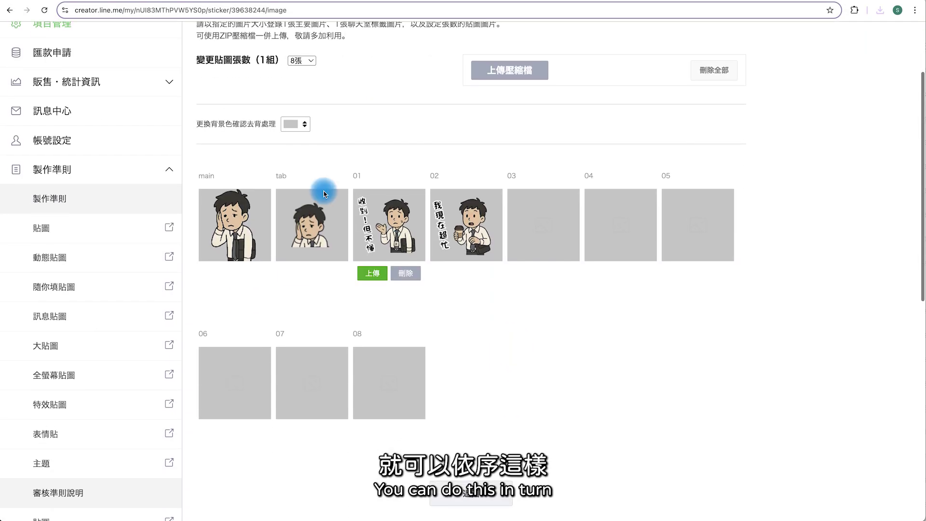
{"action": "mouse_move", "coordinate": [442, 242]}
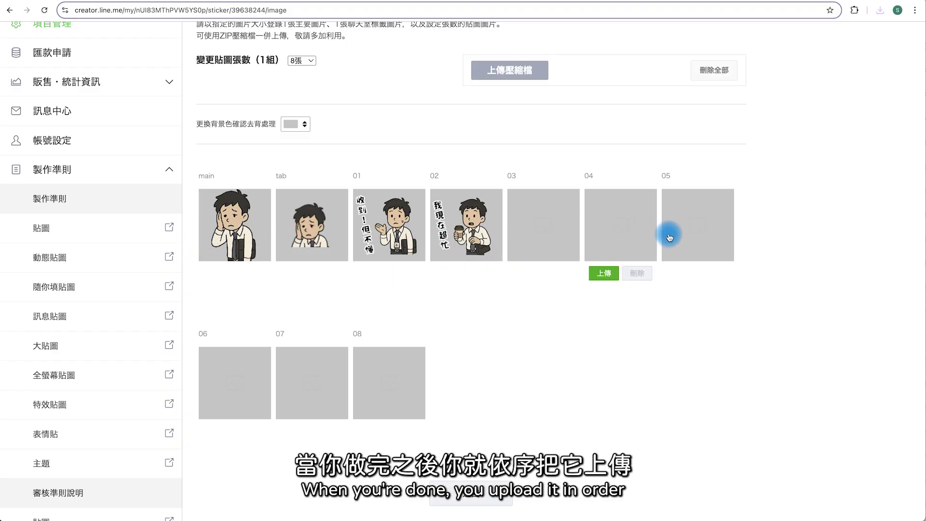
{"action": "scroll", "coordinate": [473, 434], "scroll_direction": "down", "scroll_amount": 1}
{"action": "left_click", "coordinate": [470, 460]}
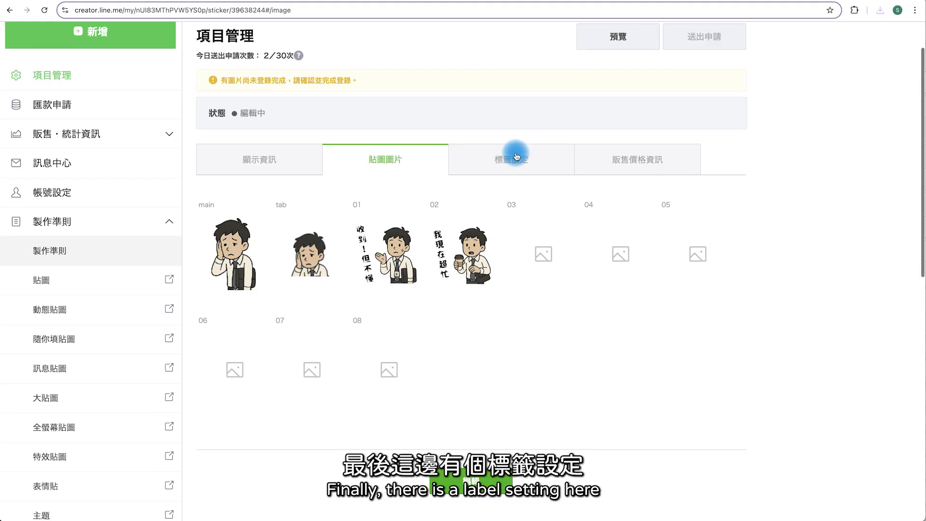
View the 標籤設定 section, keep the selling price at NT$30～ in 販售價格資訊, and save it.
{"action": "left_click", "coordinate": [513, 155]}
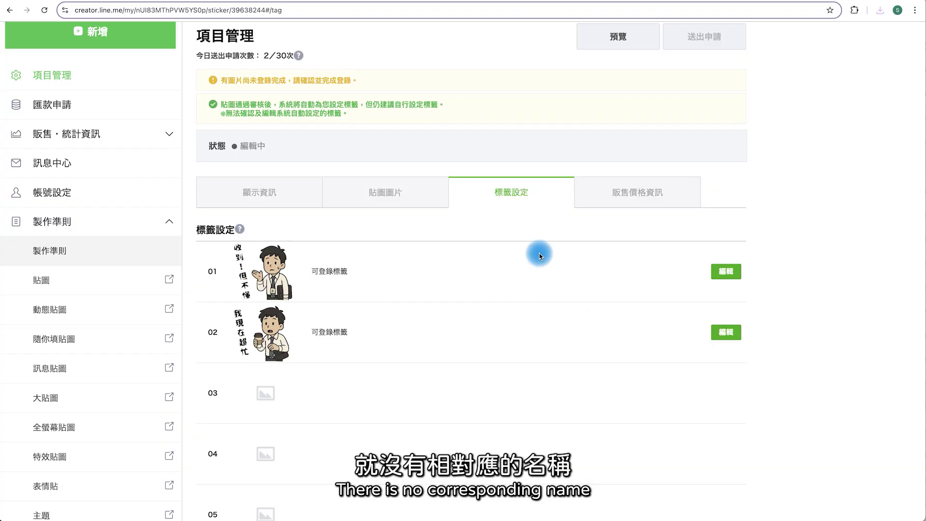
{"action": "left_click", "coordinate": [619, 196]}
{"action": "scroll", "coordinate": [434, 231], "scroll_direction": "down", "scroll_amount": 1}
{"action": "left_click", "coordinate": [352, 221]}
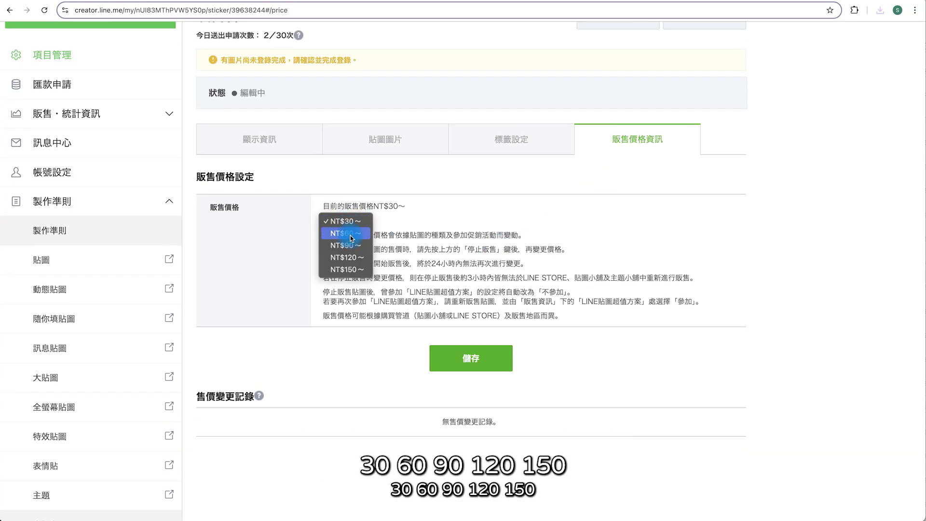
{"action": "left_click", "coordinate": [415, 220]}
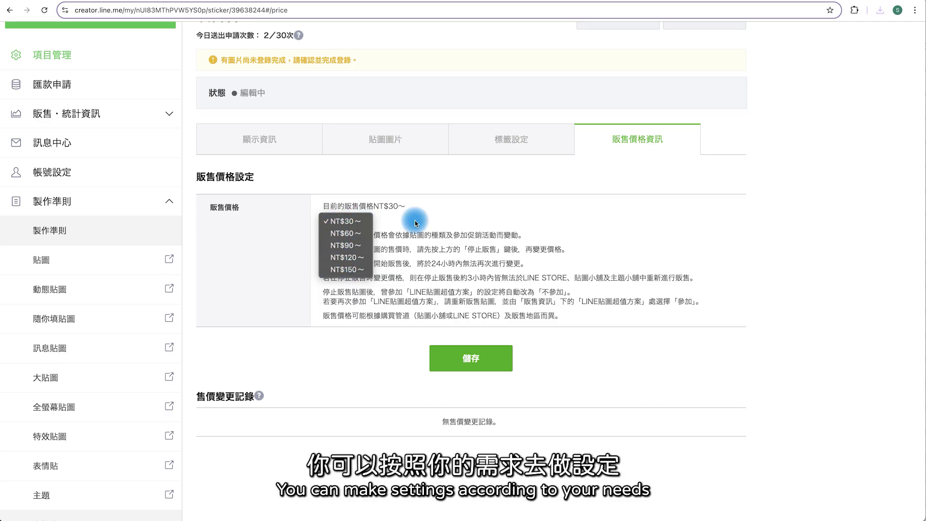
{"action": "left_click", "coordinate": [470, 354]}
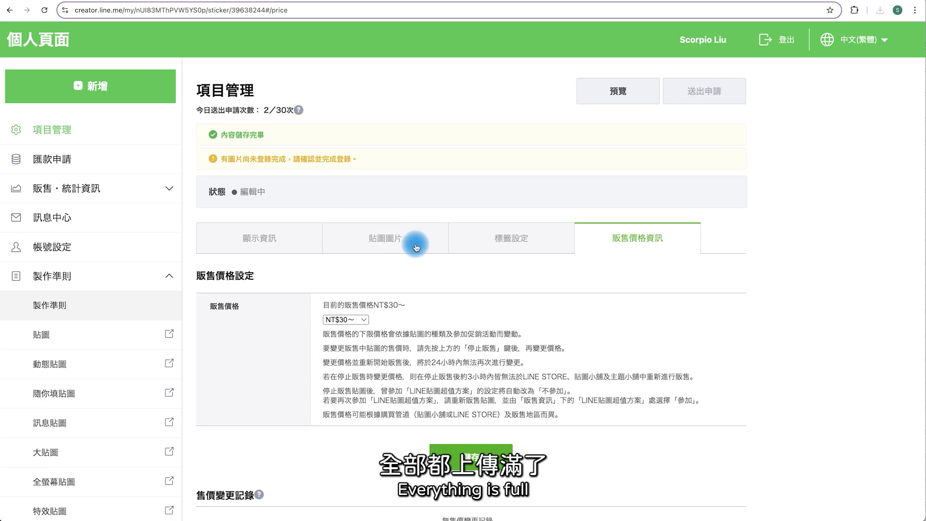
Review the image slots in the 貼圖圖片 section and locate the 常見問題 entry.
{"action": "left_click", "coordinate": [416, 247]}
{"action": "scroll", "coordinate": [248, 399], "scroll_direction": "down", "scroll_amount": 1}
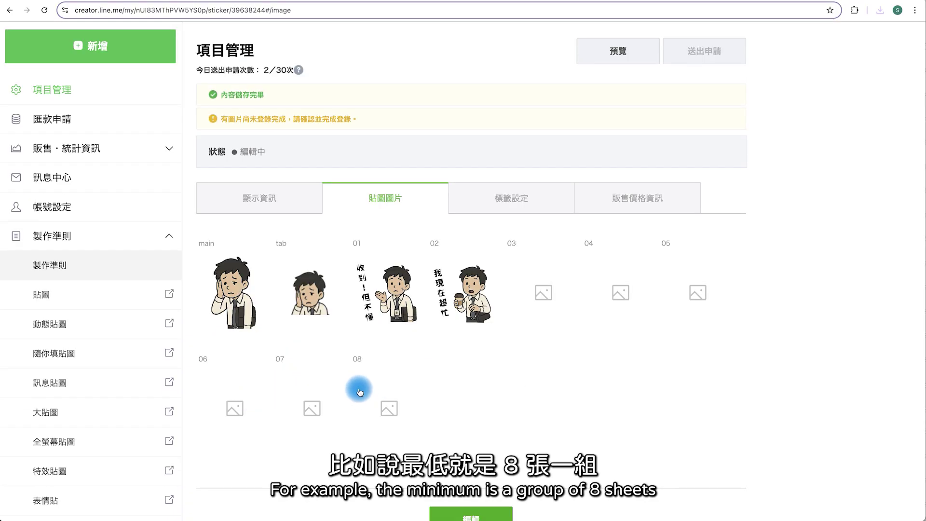
{"action": "scroll", "coordinate": [694, 76], "scroll_direction": "up", "scroll_amount": 1}
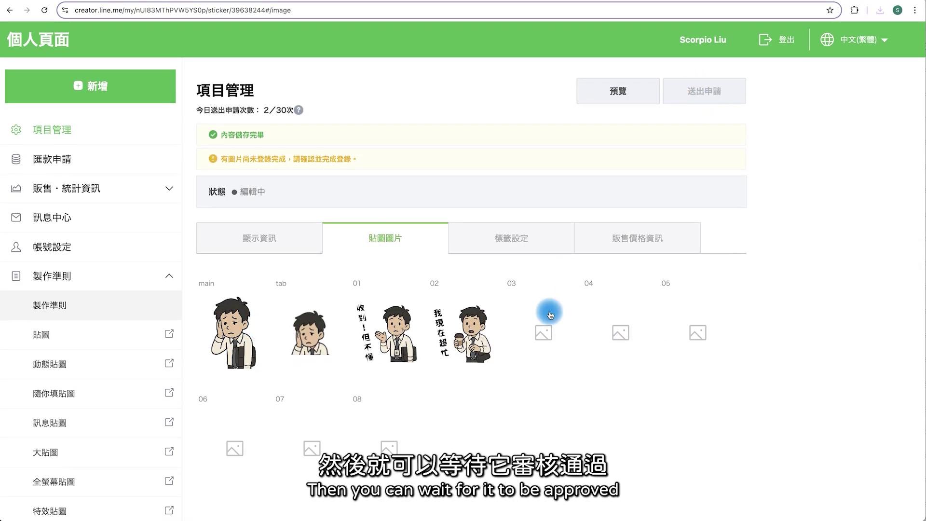
{"action": "scroll", "coordinate": [441, 334], "scroll_direction": "down", "scroll_amount": 3}
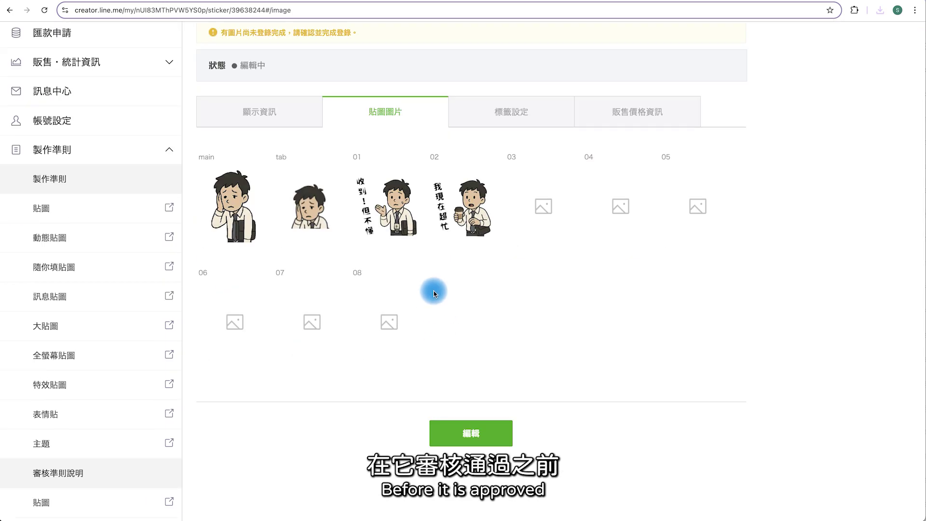
{"action": "scroll", "coordinate": [68, 311], "scroll_direction": "down", "scroll_amount": 7}
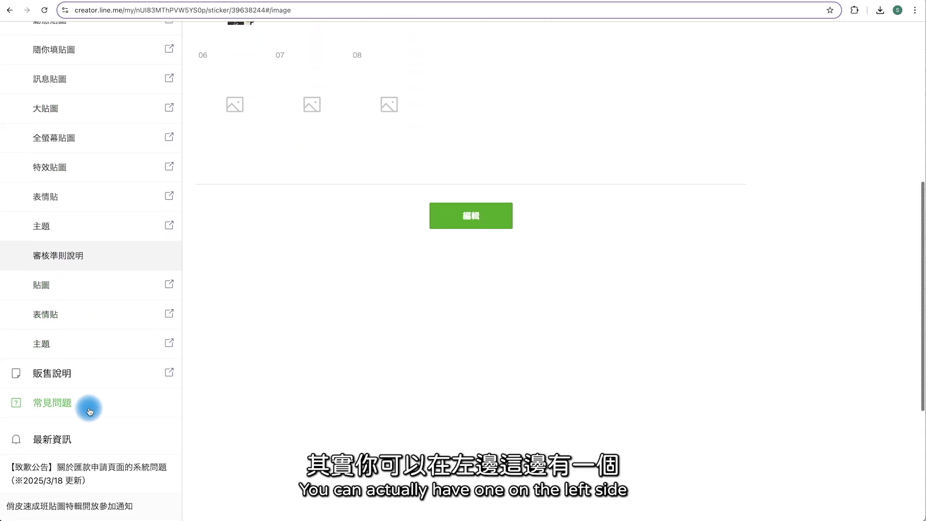
Open the sticker simulator through 實際看看完成後的貼圖吧！ and bring up the self-made office-worker sticker set in its chat.
{"action": "scroll", "coordinate": [95, 396], "scroll_direction": "down", "scroll_amount": 4}
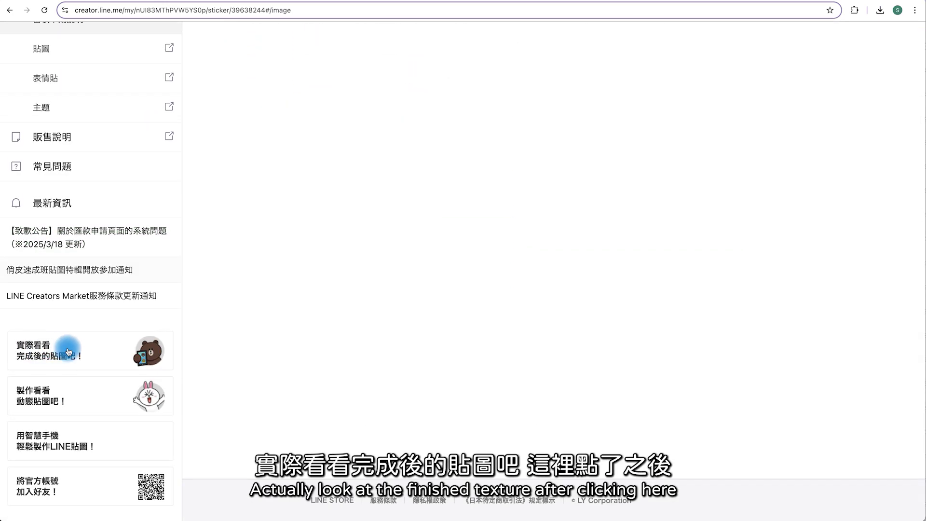
{"action": "left_click", "coordinate": [71, 348]}
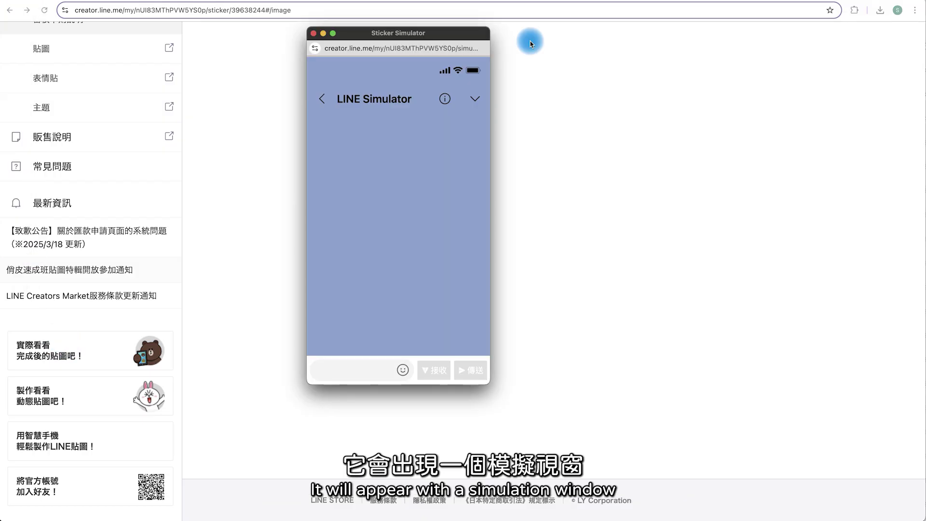
{"action": "scroll", "coordinate": [144, 174], "scroll_direction": "up", "scroll_amount": 10}
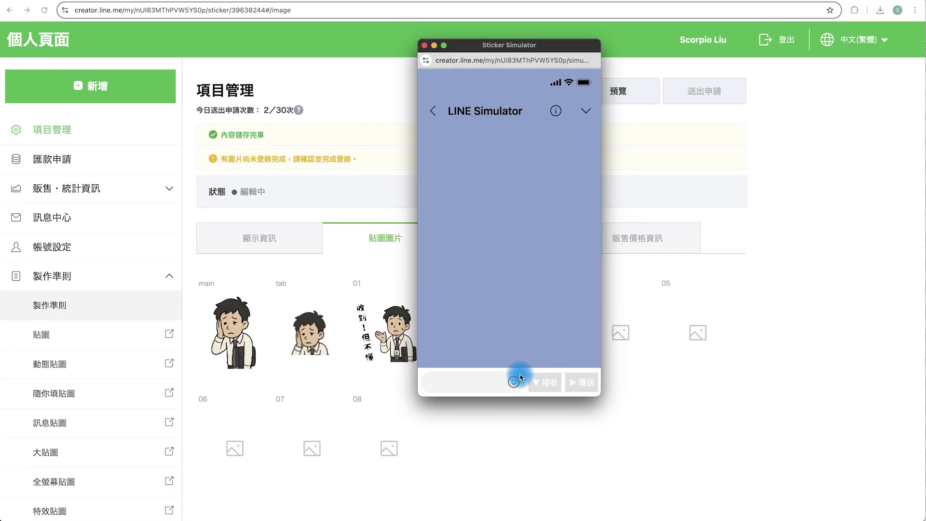
{"action": "left_click", "coordinate": [514, 382]}
{"action": "left_click", "coordinate": [501, 240]}
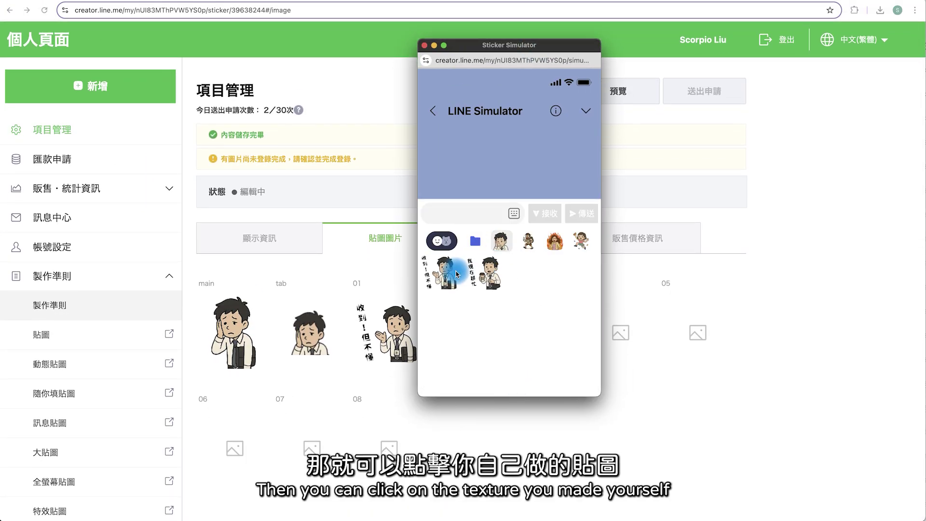
Preview the 收到！但不懂 and 我現在超忙 stickers by sending them in the simulator chat.
{"action": "left_click", "coordinate": [443, 273]}
{"action": "left_click", "coordinate": [530, 151]}
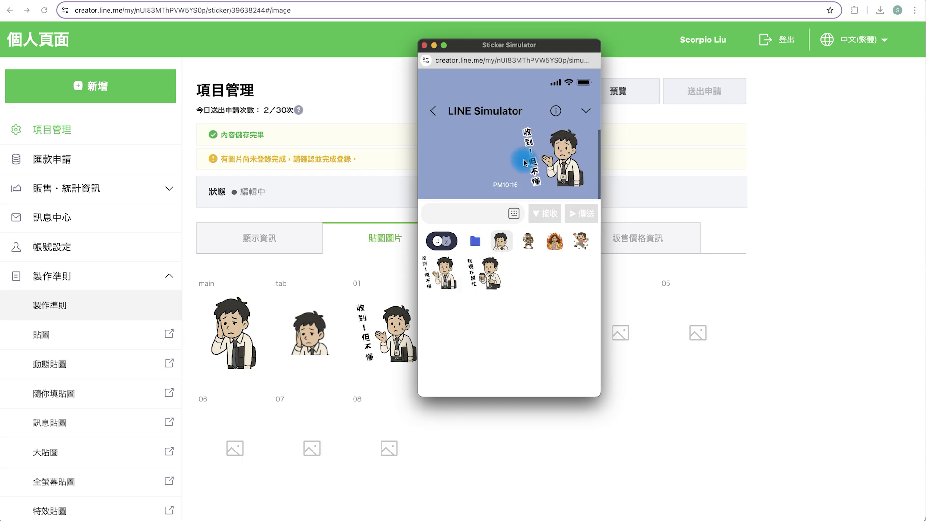
{"action": "left_click", "coordinate": [502, 270]}
{"action": "left_click", "coordinate": [540, 201]}
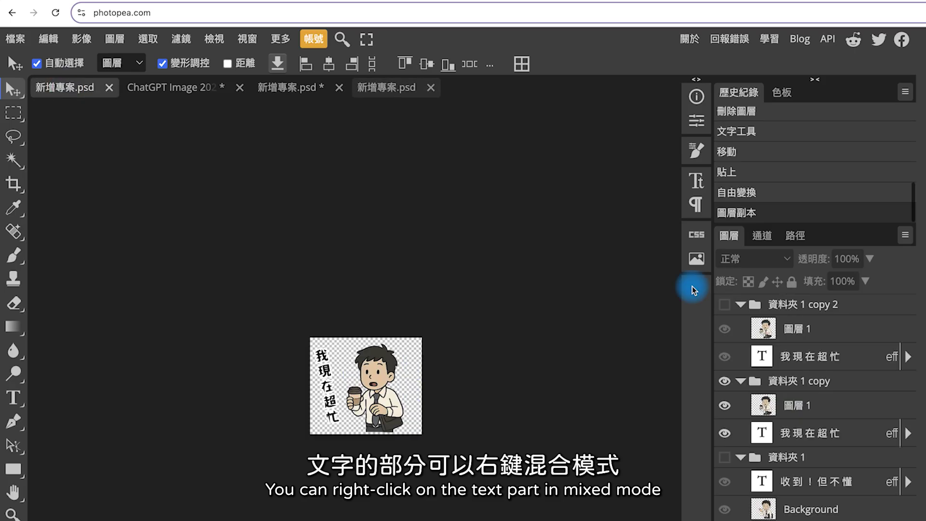
Switch to Photopea, open the 筆畫 layer style of the 我現在超忙 text in 資料夾 1 copy 2, and accept its settings.
{"action": "left_click", "coordinate": [779, 355]}
{"action": "right_click", "coordinate": [782, 356]}
{"action": "left_click", "coordinate": [801, 239]}
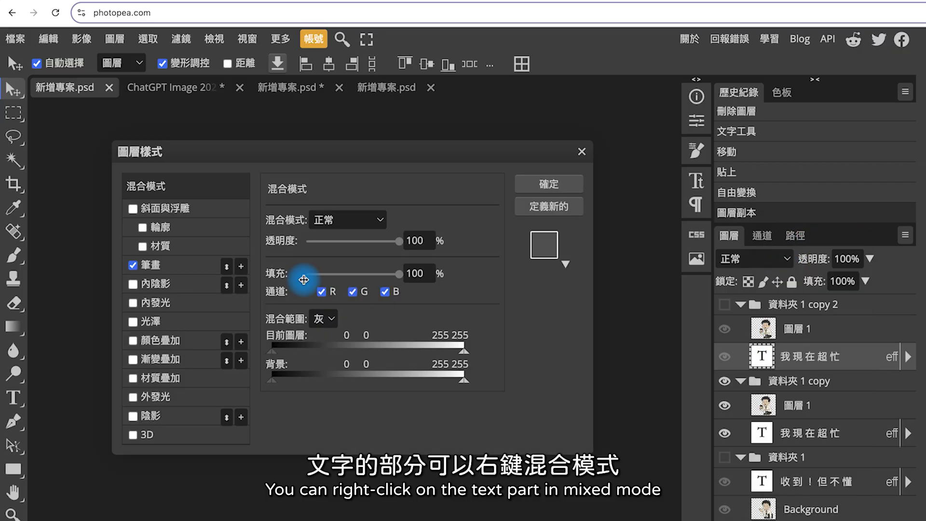
{"action": "left_click", "coordinate": [179, 267]}
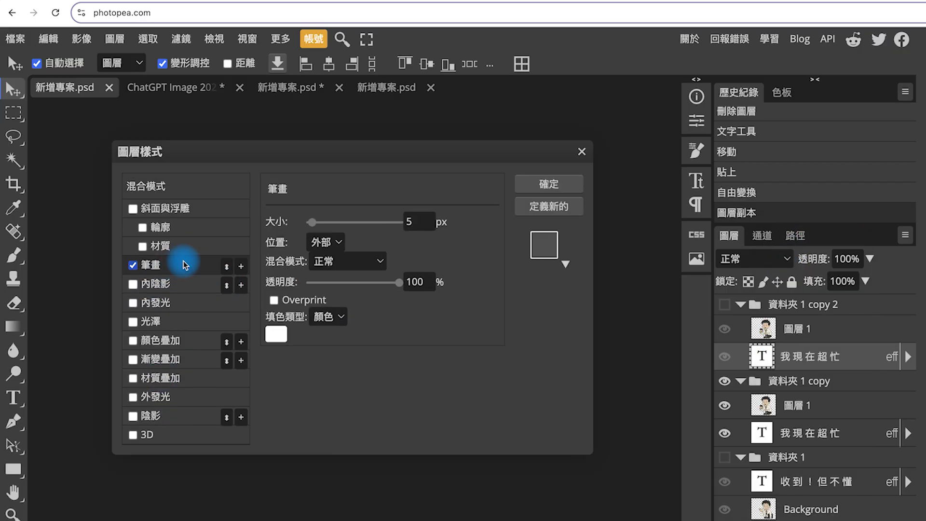
{"action": "left_click", "coordinate": [543, 192]}
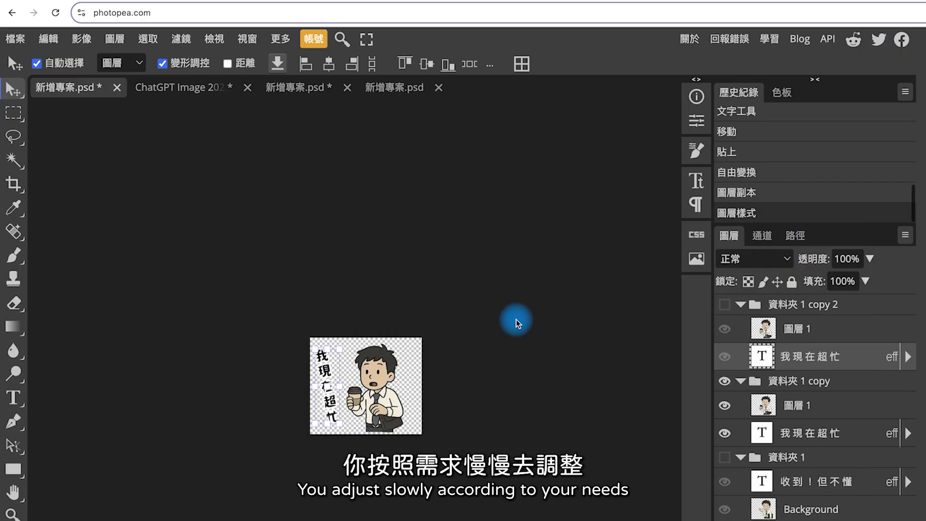